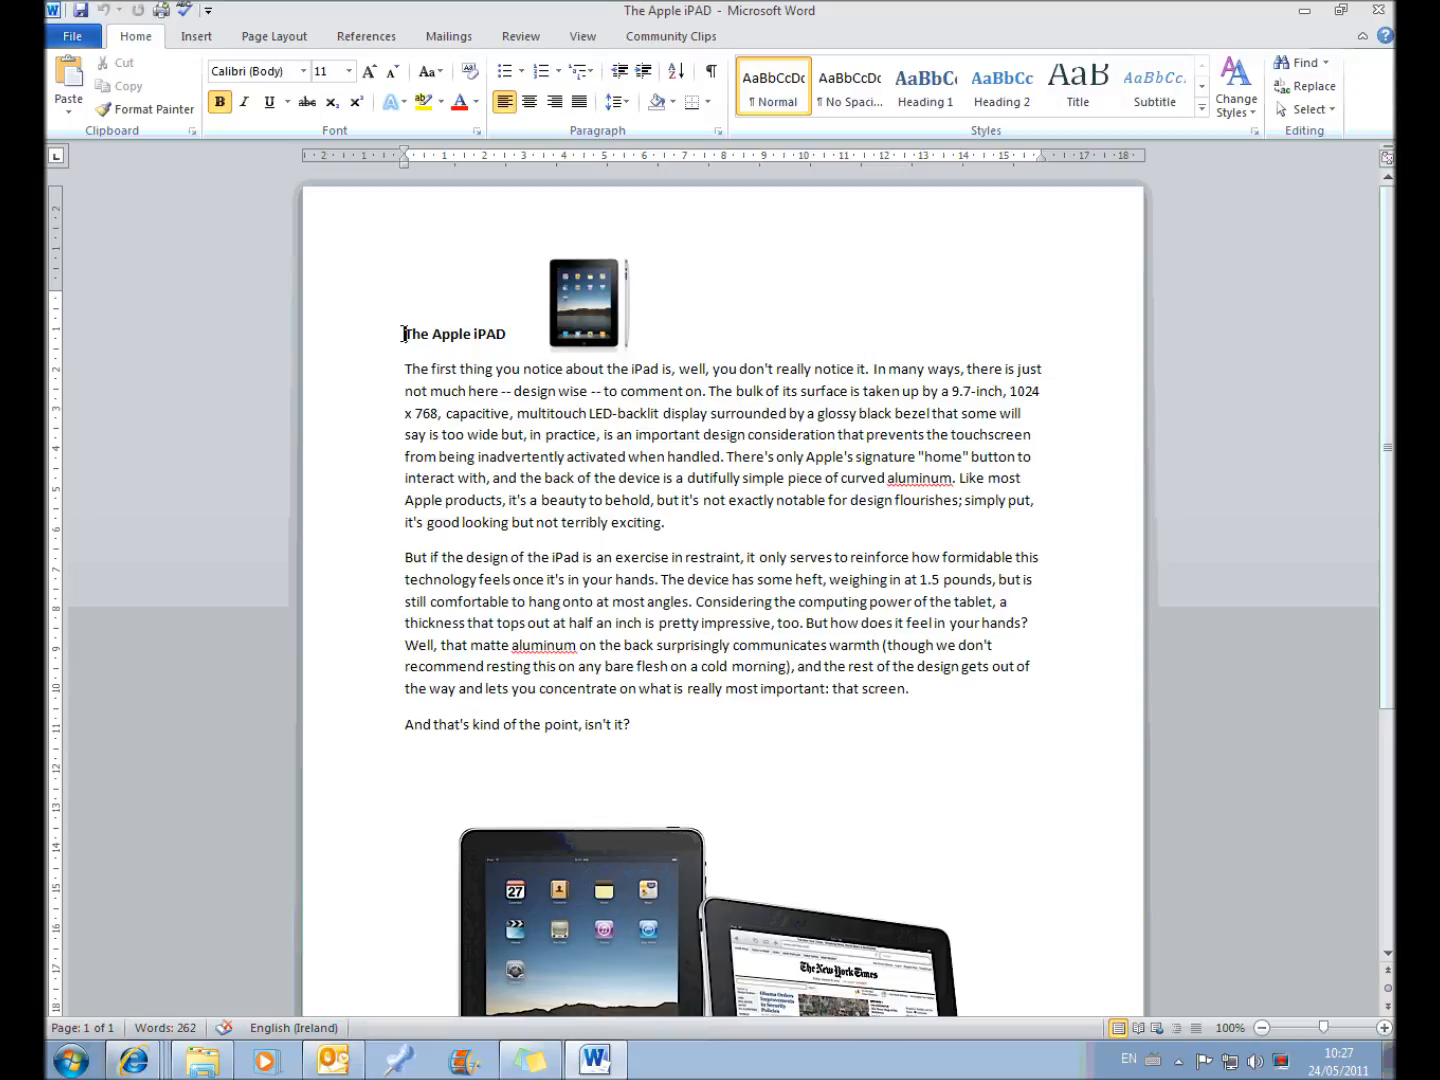
Step: Select the title "The Apple iPAD", clear that selection, and select the word "surrounded" in the first paragraph
{"action": "left_click_drag", "start_coordinate": [404, 334], "coordinate": [491, 340]}
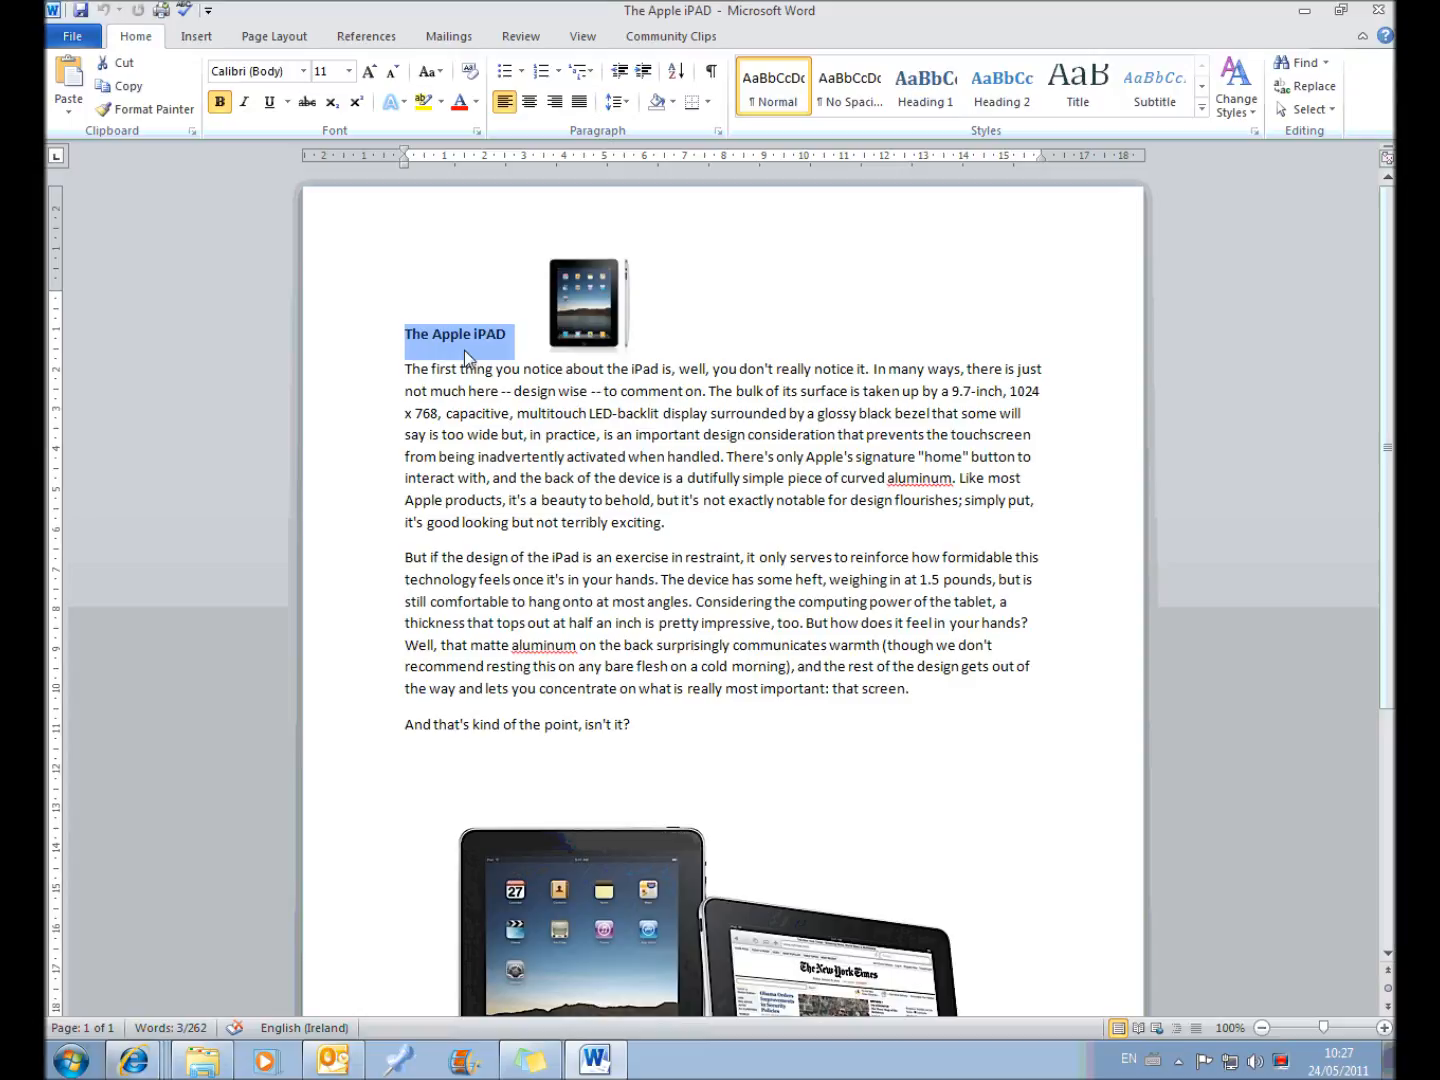
{"action": "left_click", "coordinate": [622, 500]}
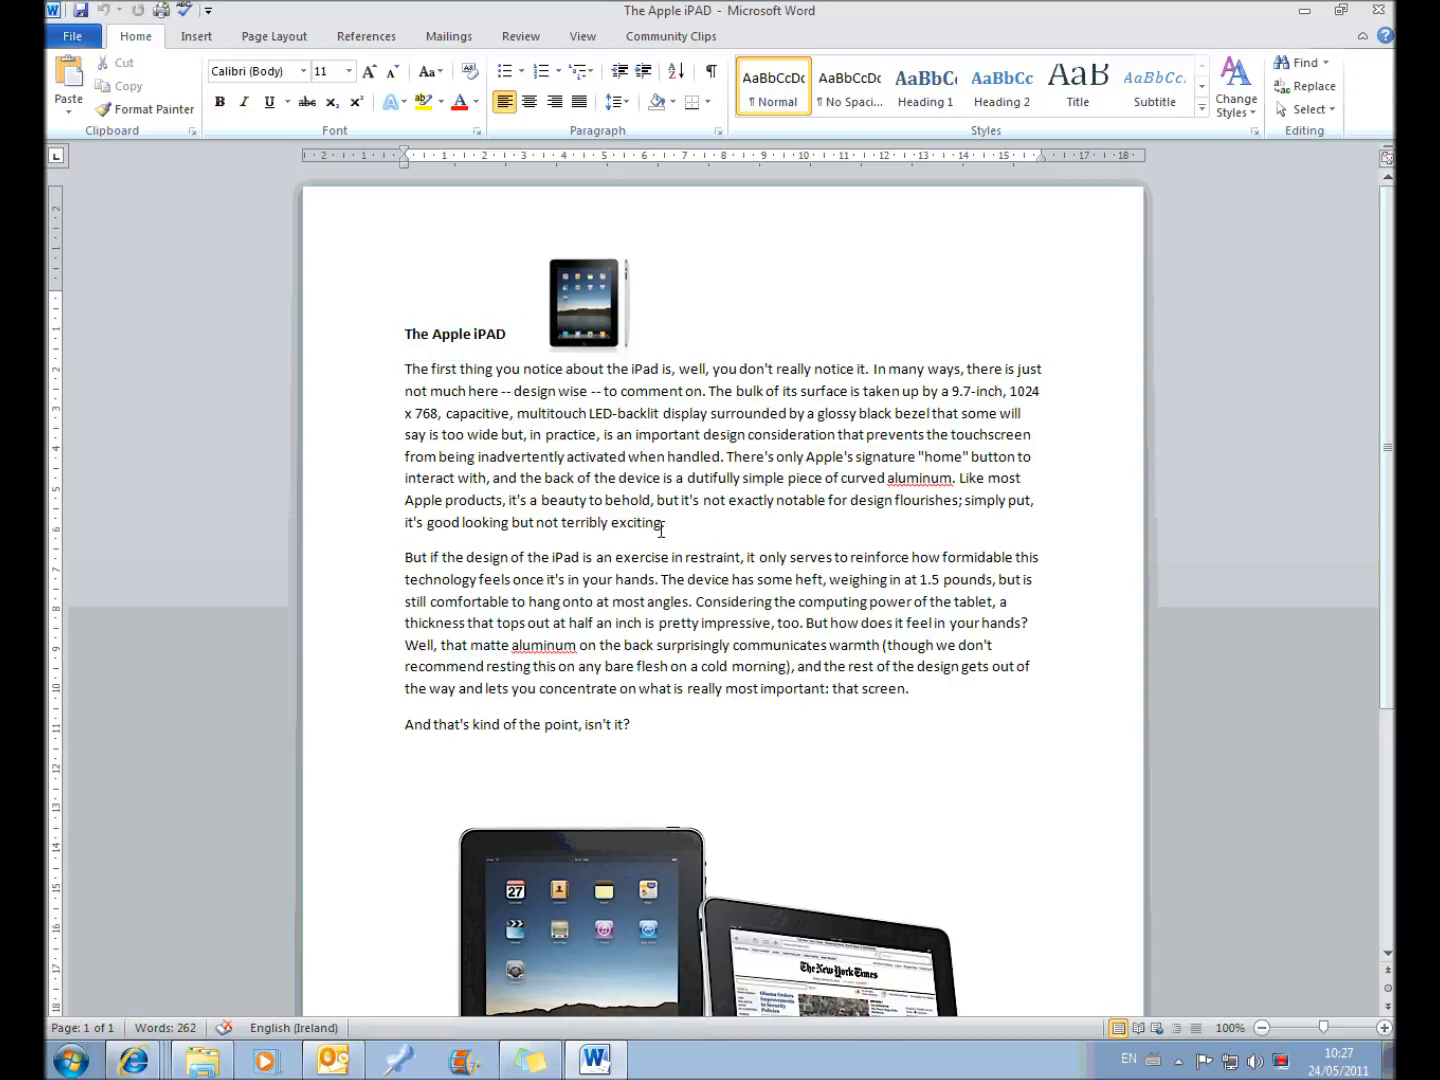
{"action": "left_click", "coordinate": [711, 414]}
{"action": "left_click_drag", "start_coordinate": [711, 414], "coordinate": [789, 427]}
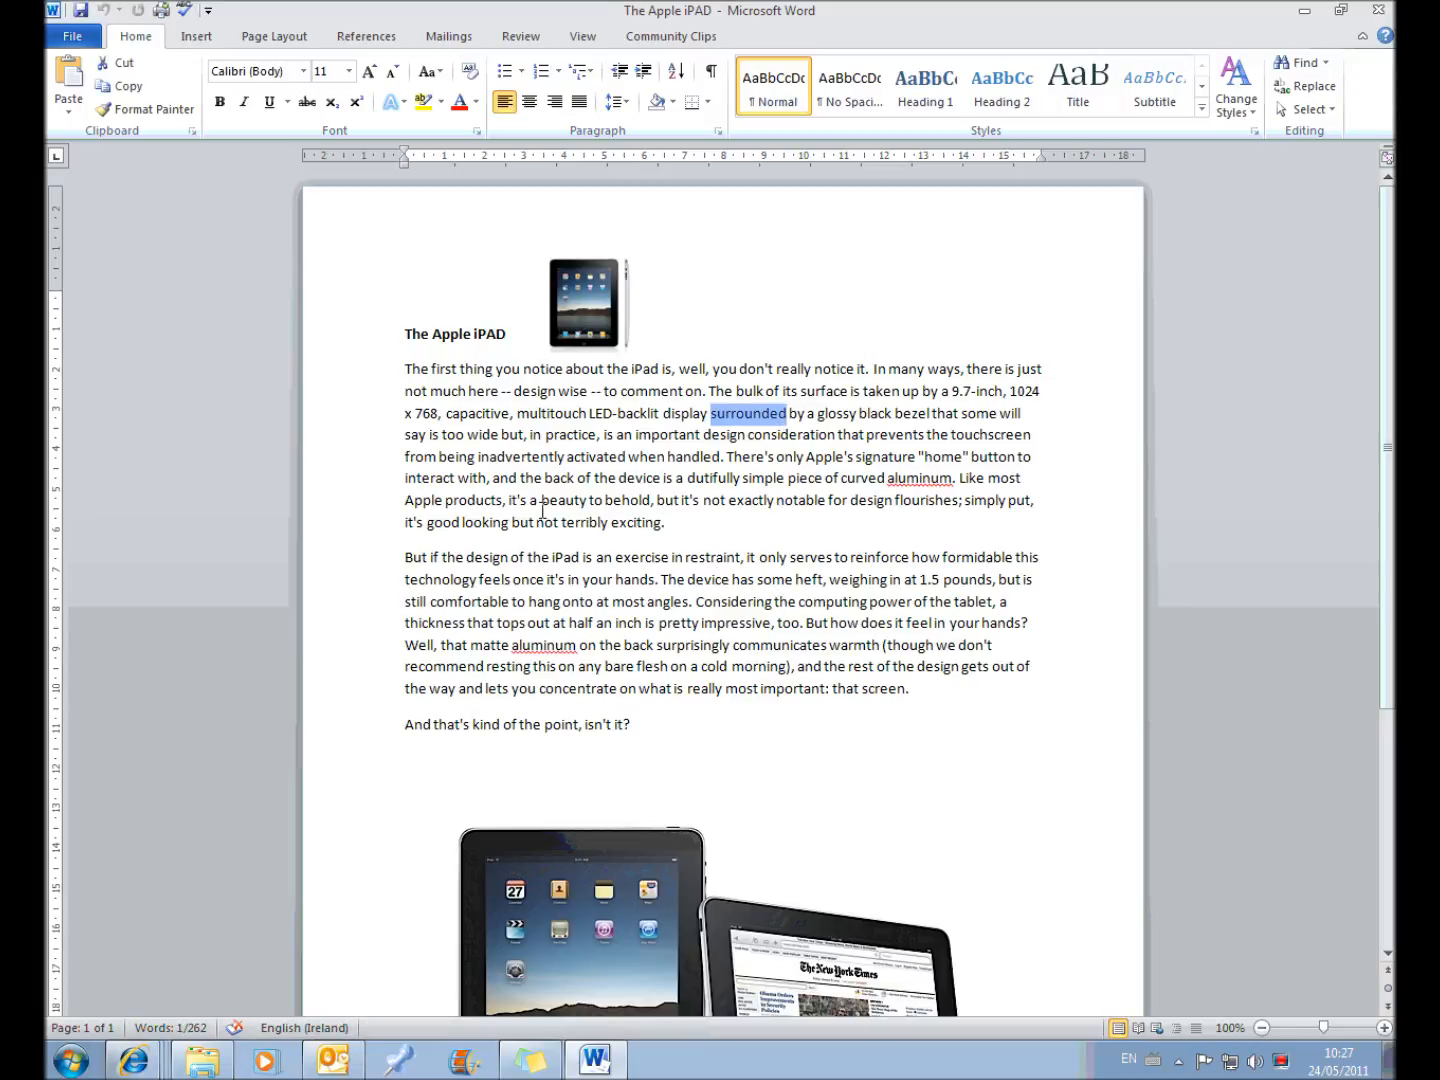
Step: Select the first paragraph alone, and after deselecting it, select all body text through "And that's kind of the point, isn't it?" and deselect
{"action": "left_click_drag", "start_coordinate": [407, 368], "coordinate": [689, 535]}
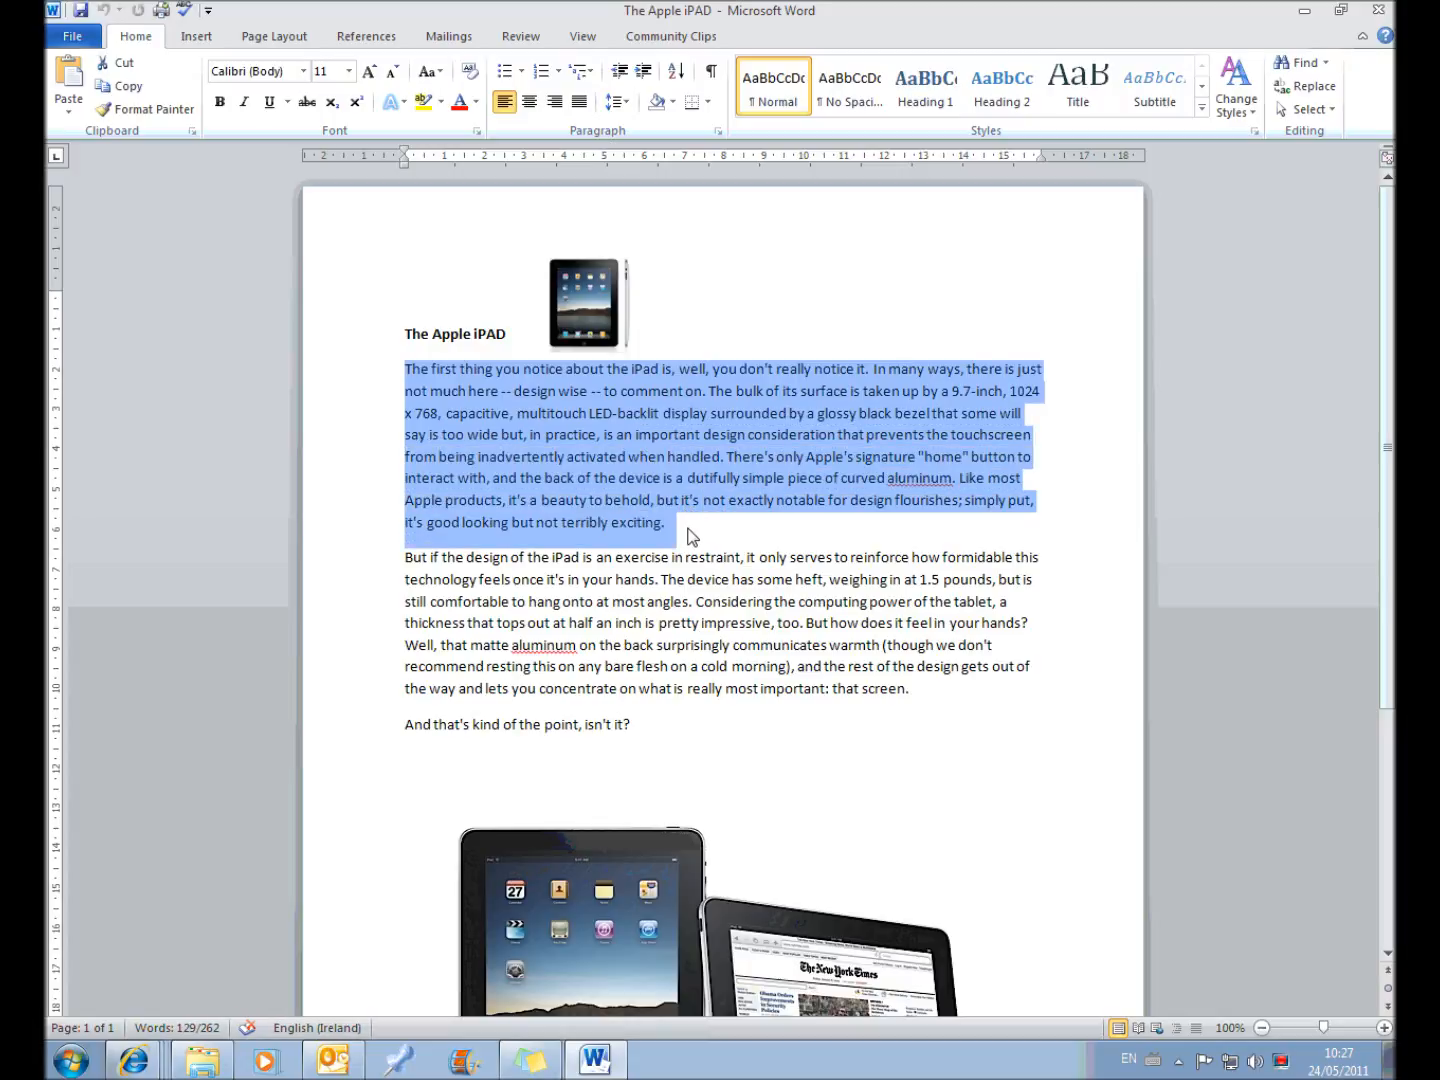
{"action": "left_click", "coordinate": [688, 535]}
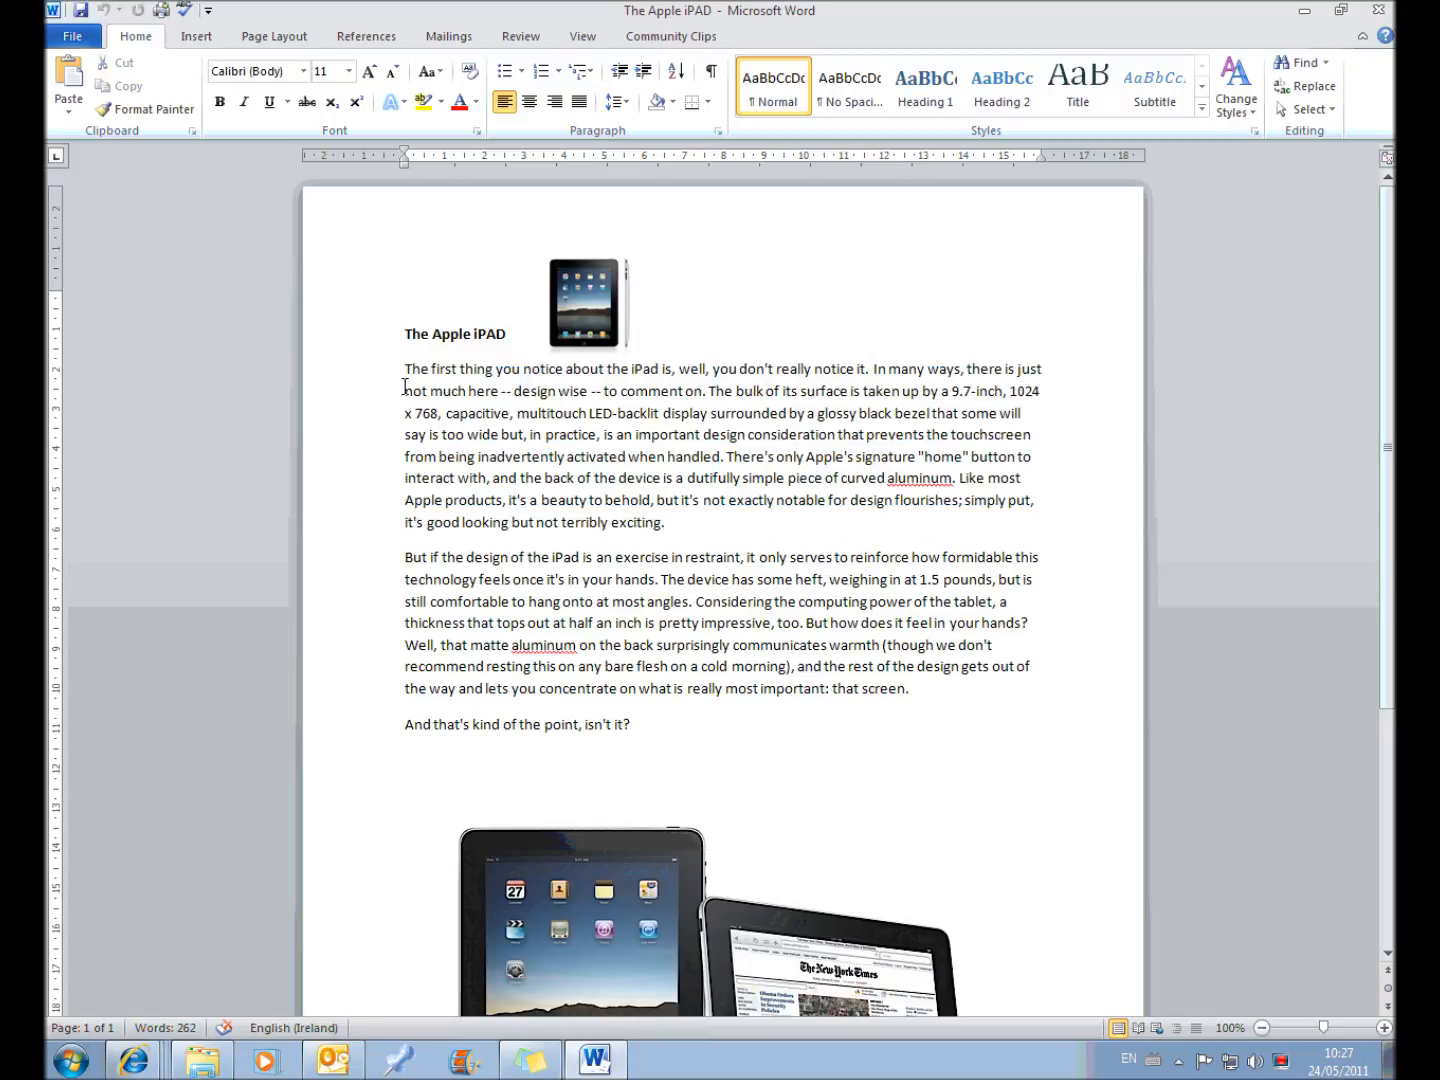
{"action": "left_click_drag", "start_coordinate": [404, 368], "coordinate": [656, 749]}
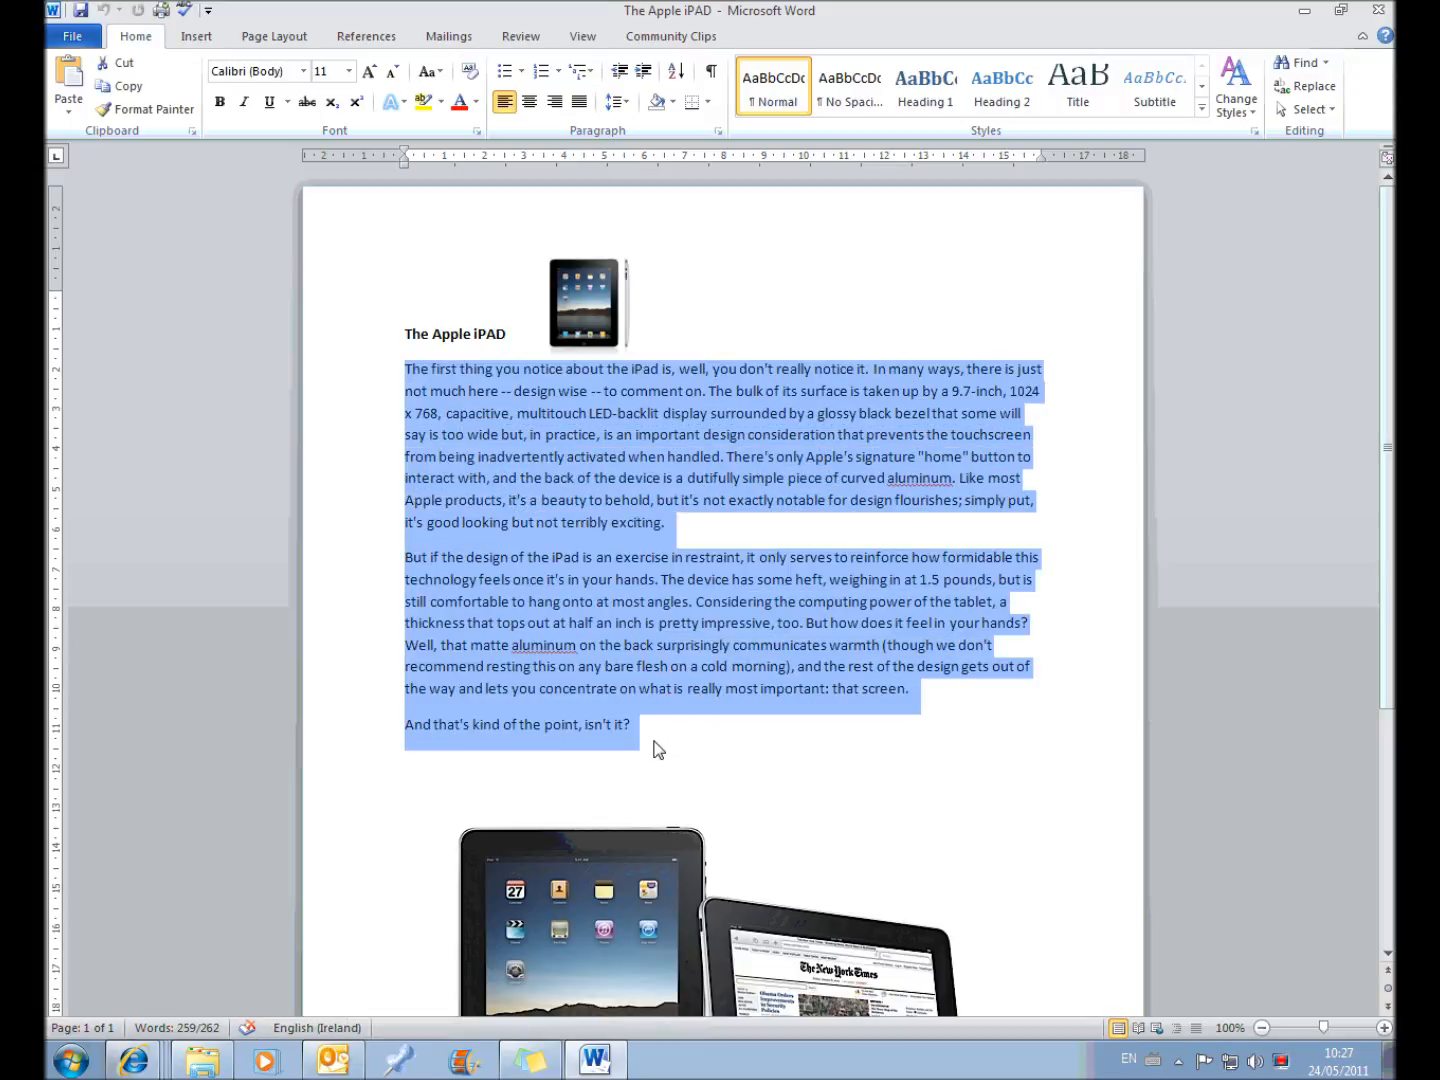
{"action": "left_click", "coordinate": [641, 650]}
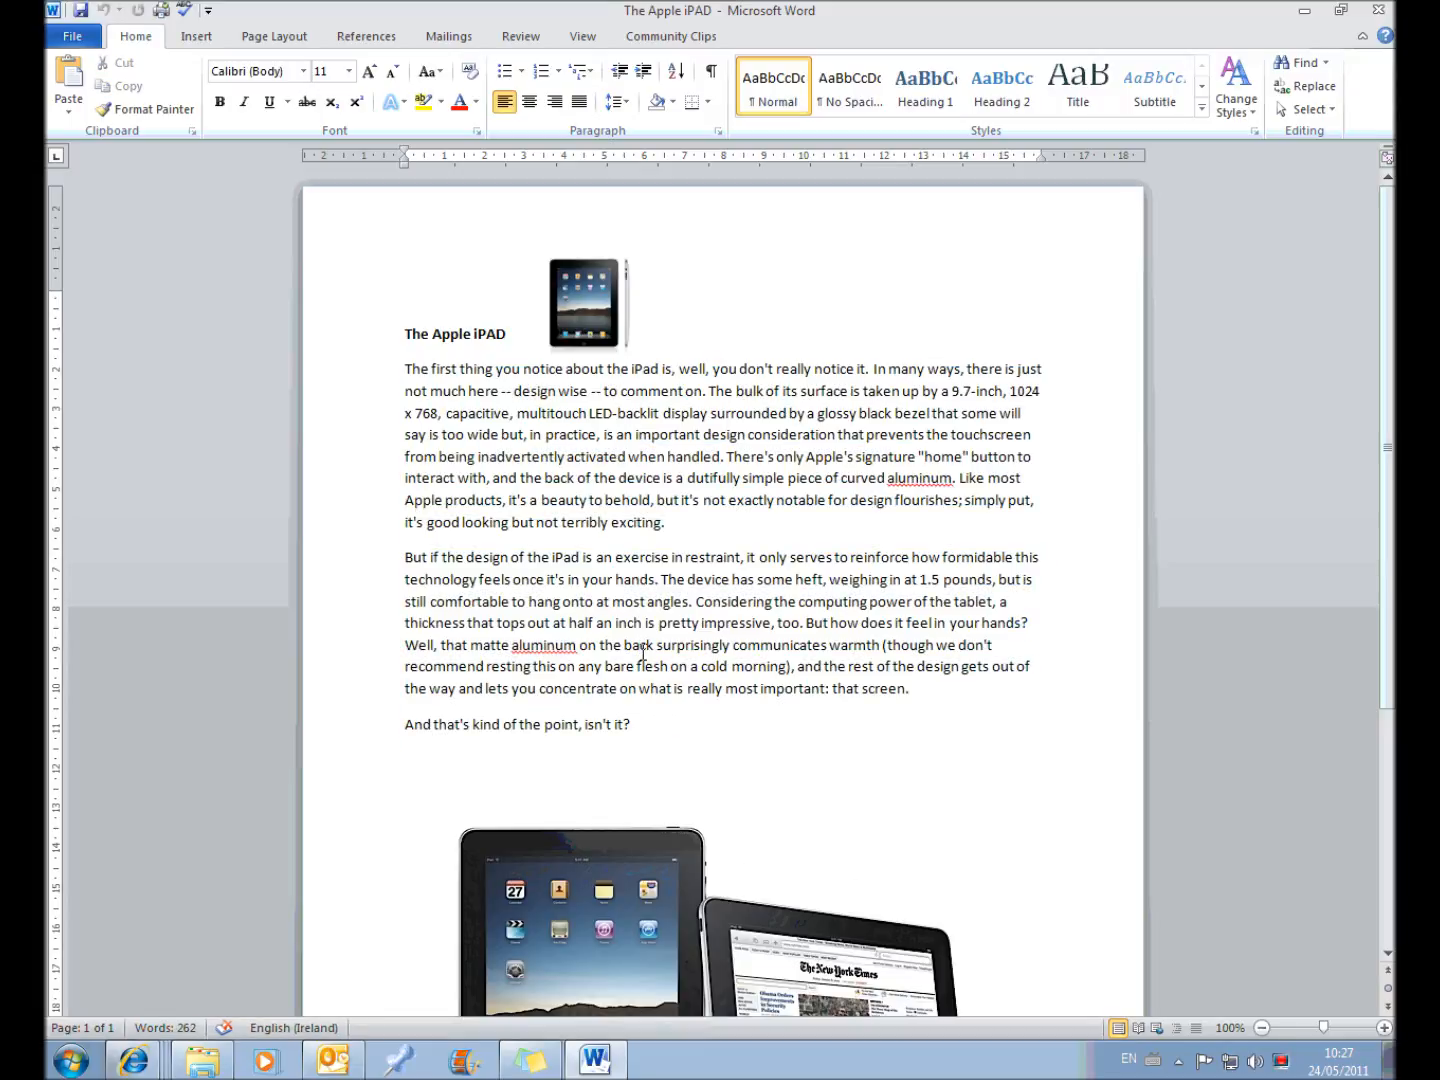
Step: Select the entire document including the pictures, deselect it, select the title "The Apple iPAD" again and clear the selection
{"action": "key", "text": "ctrl+a"}
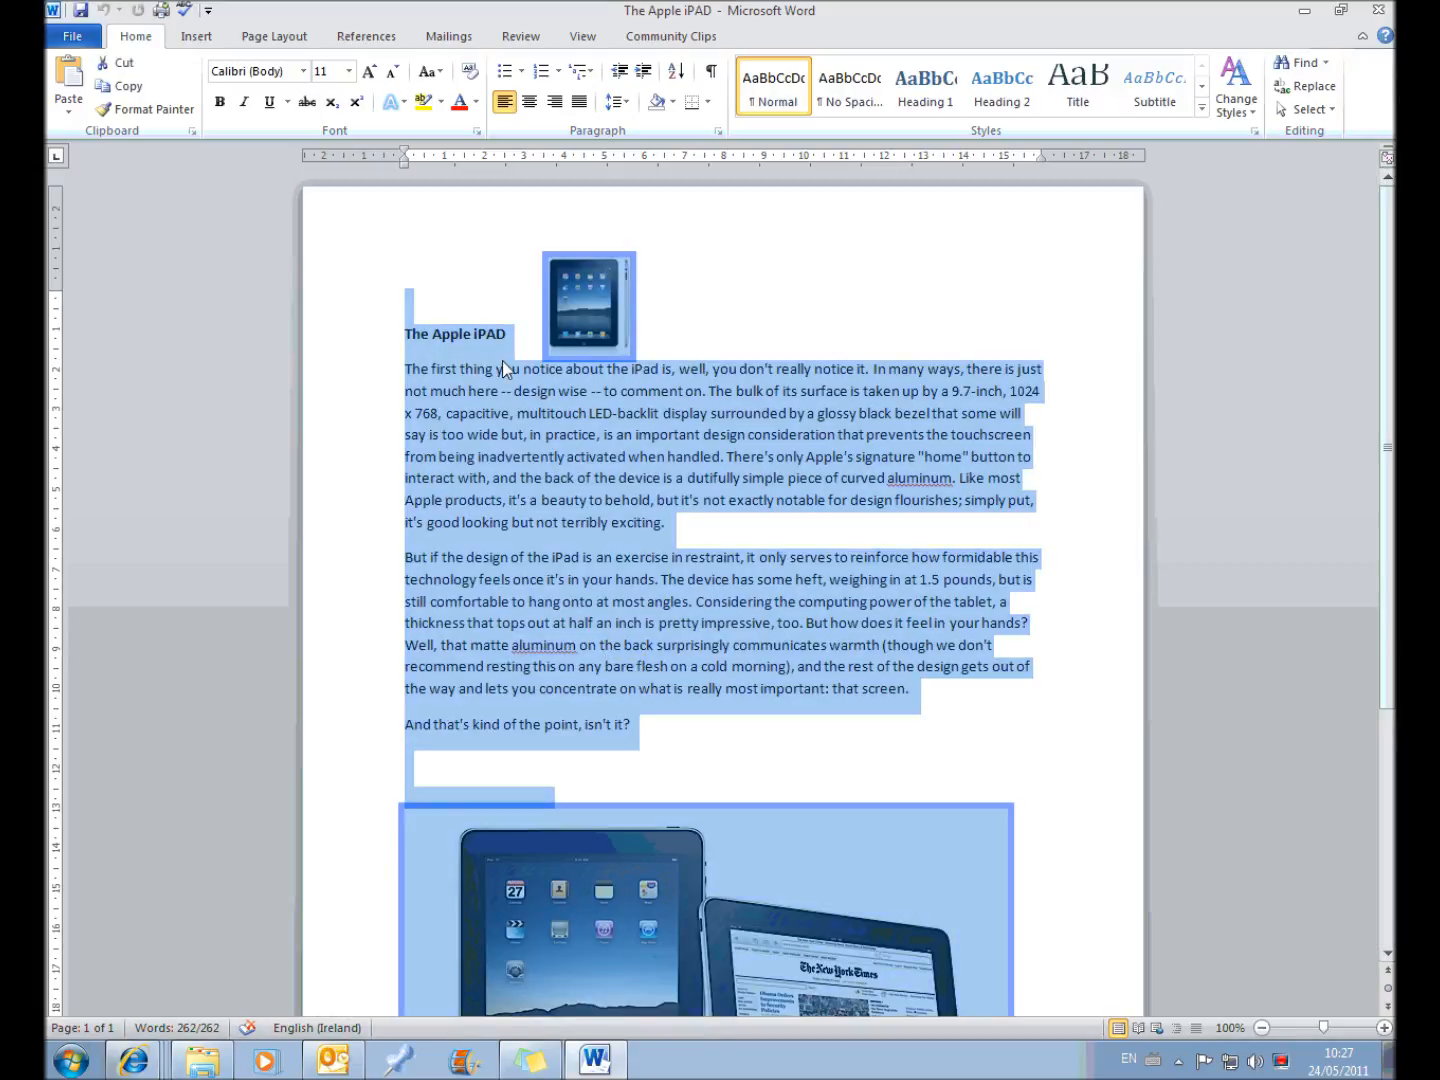
{"action": "left_click", "coordinate": [641, 460]}
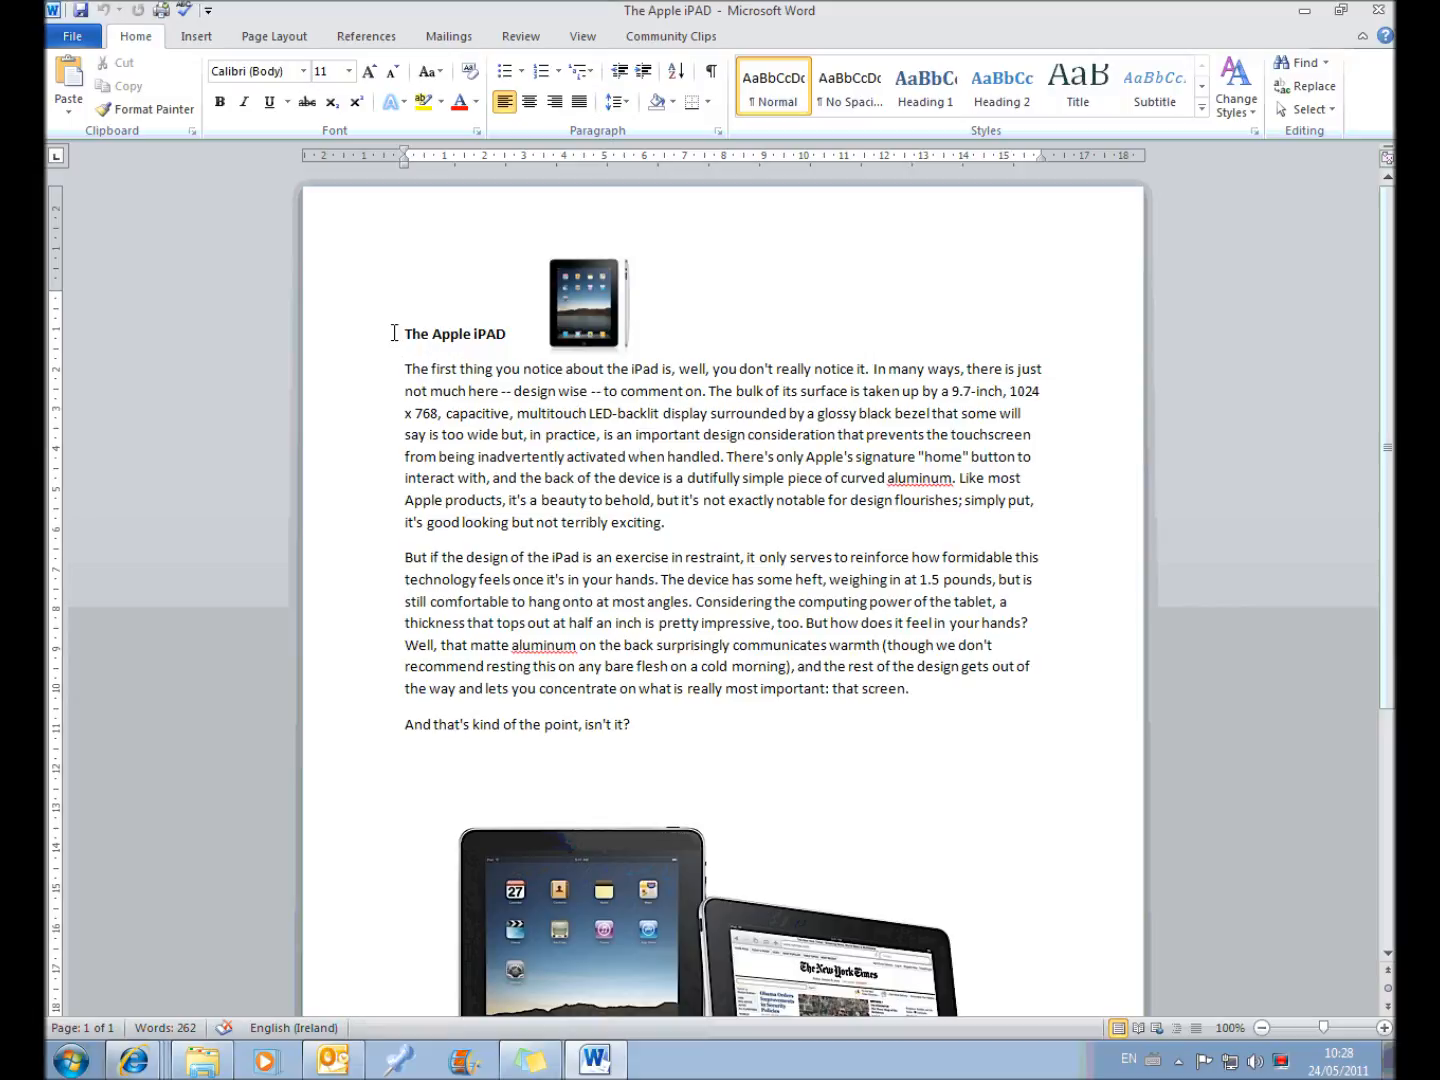
{"action": "left_click_drag", "start_coordinate": [406, 332], "coordinate": [515, 340]}
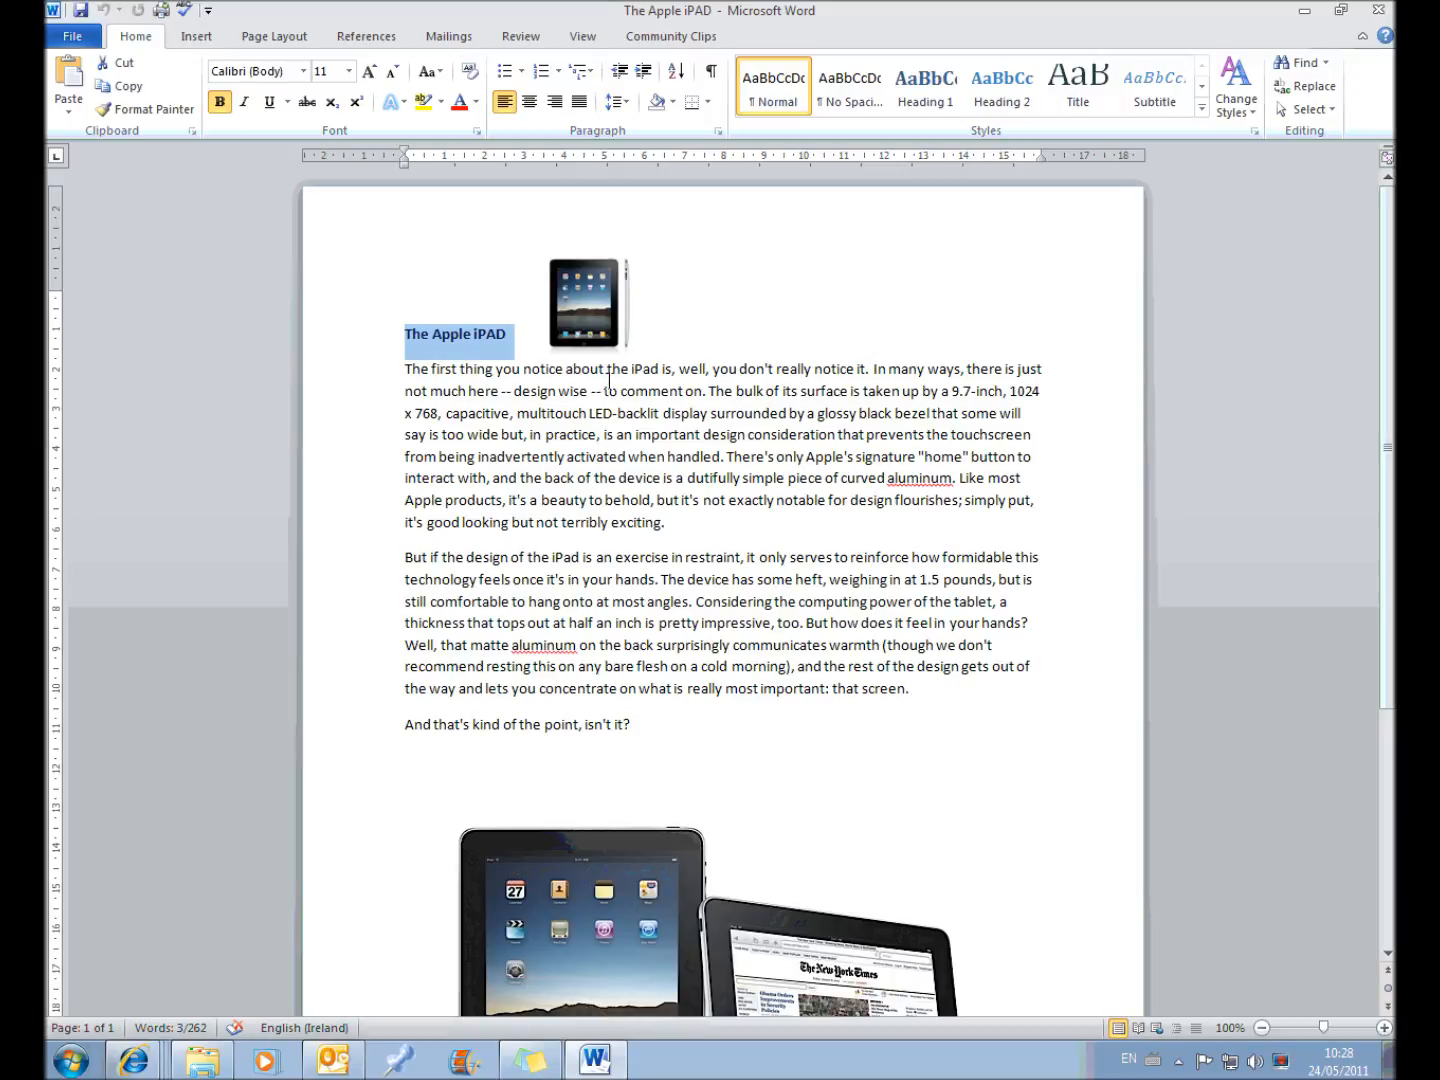
{"action": "left_click", "coordinate": [617, 437]}
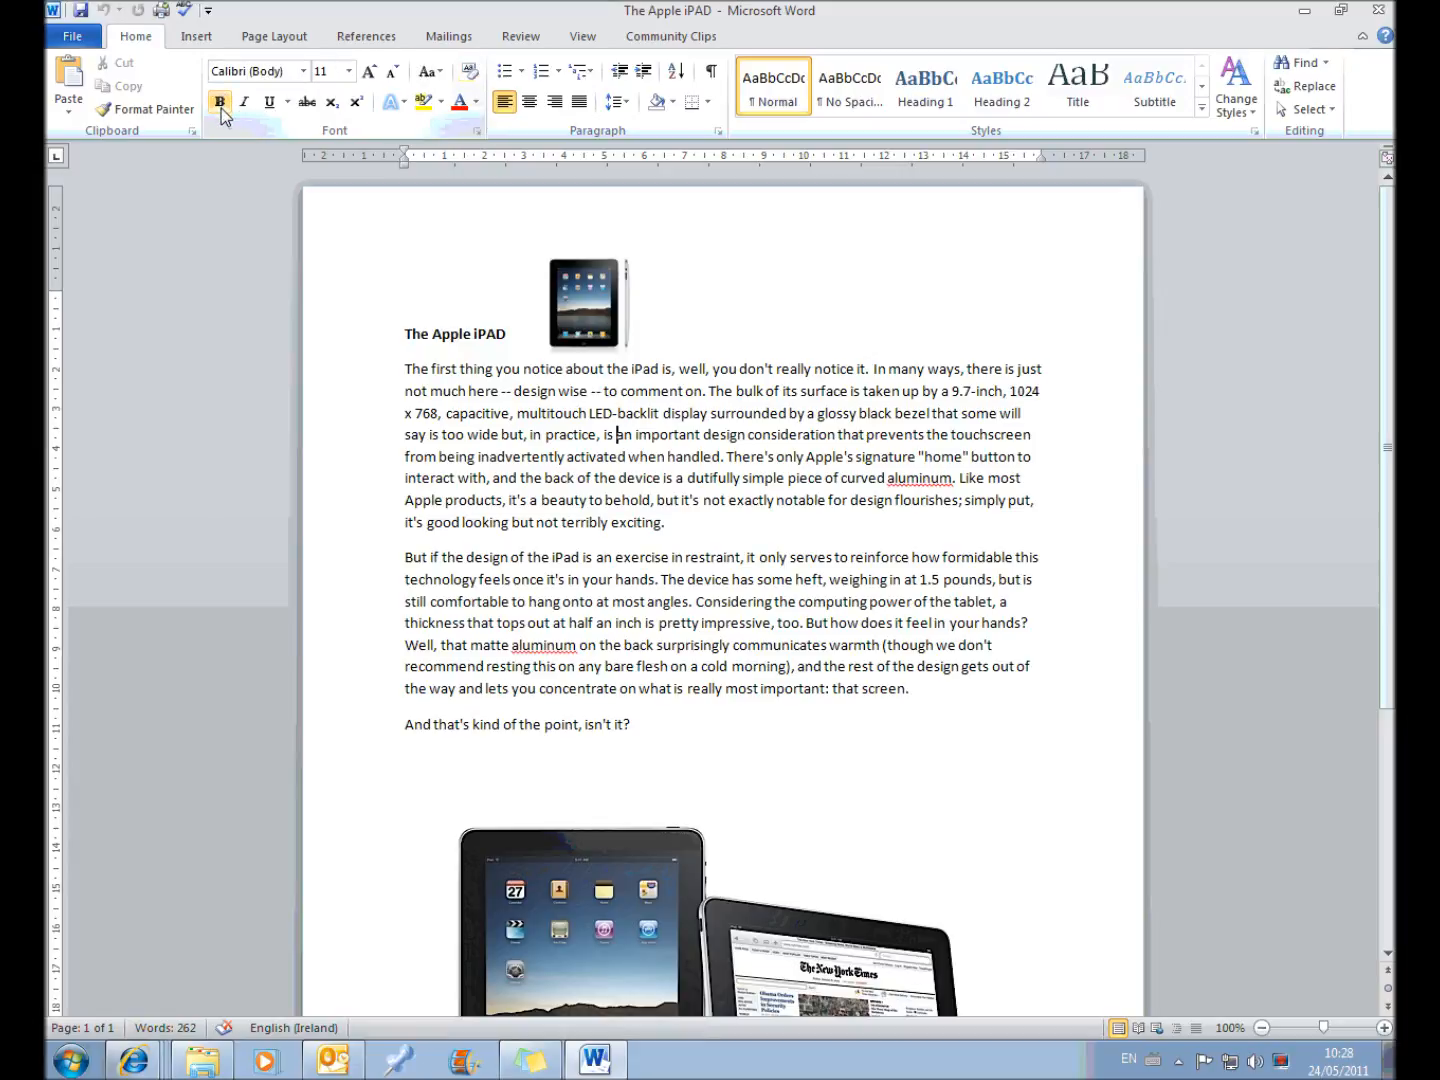
{"action": "left_click_drag", "start_coordinate": [667, 475], "coordinate": [662, 470]}
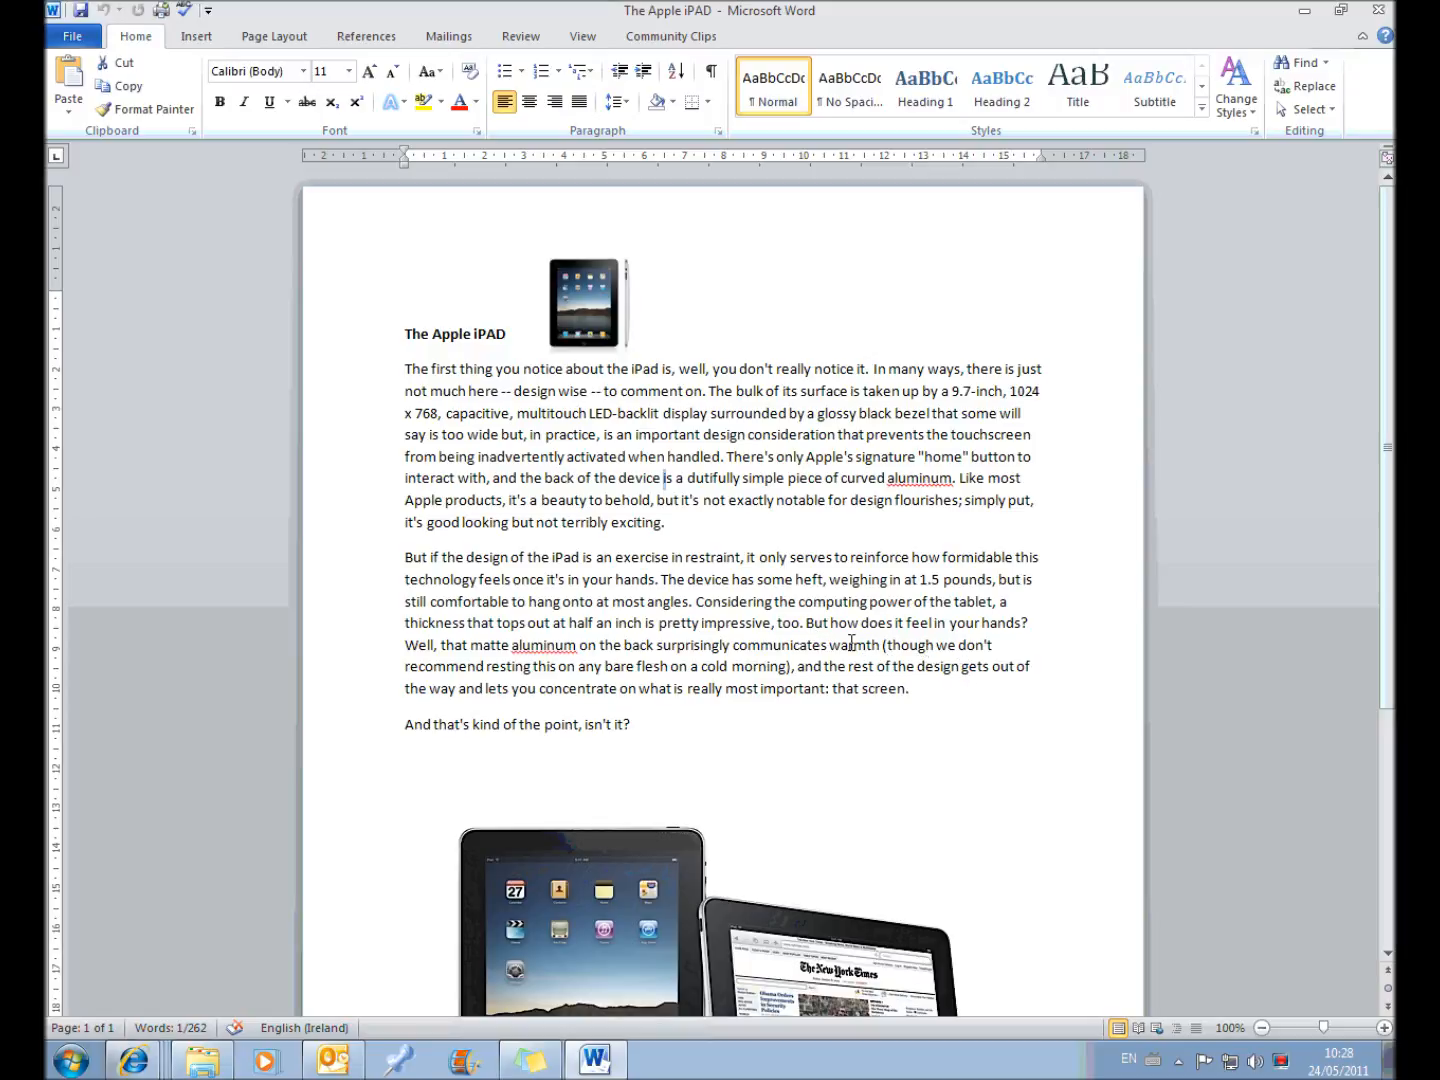
{"action": "left_click", "coordinate": [774, 623]}
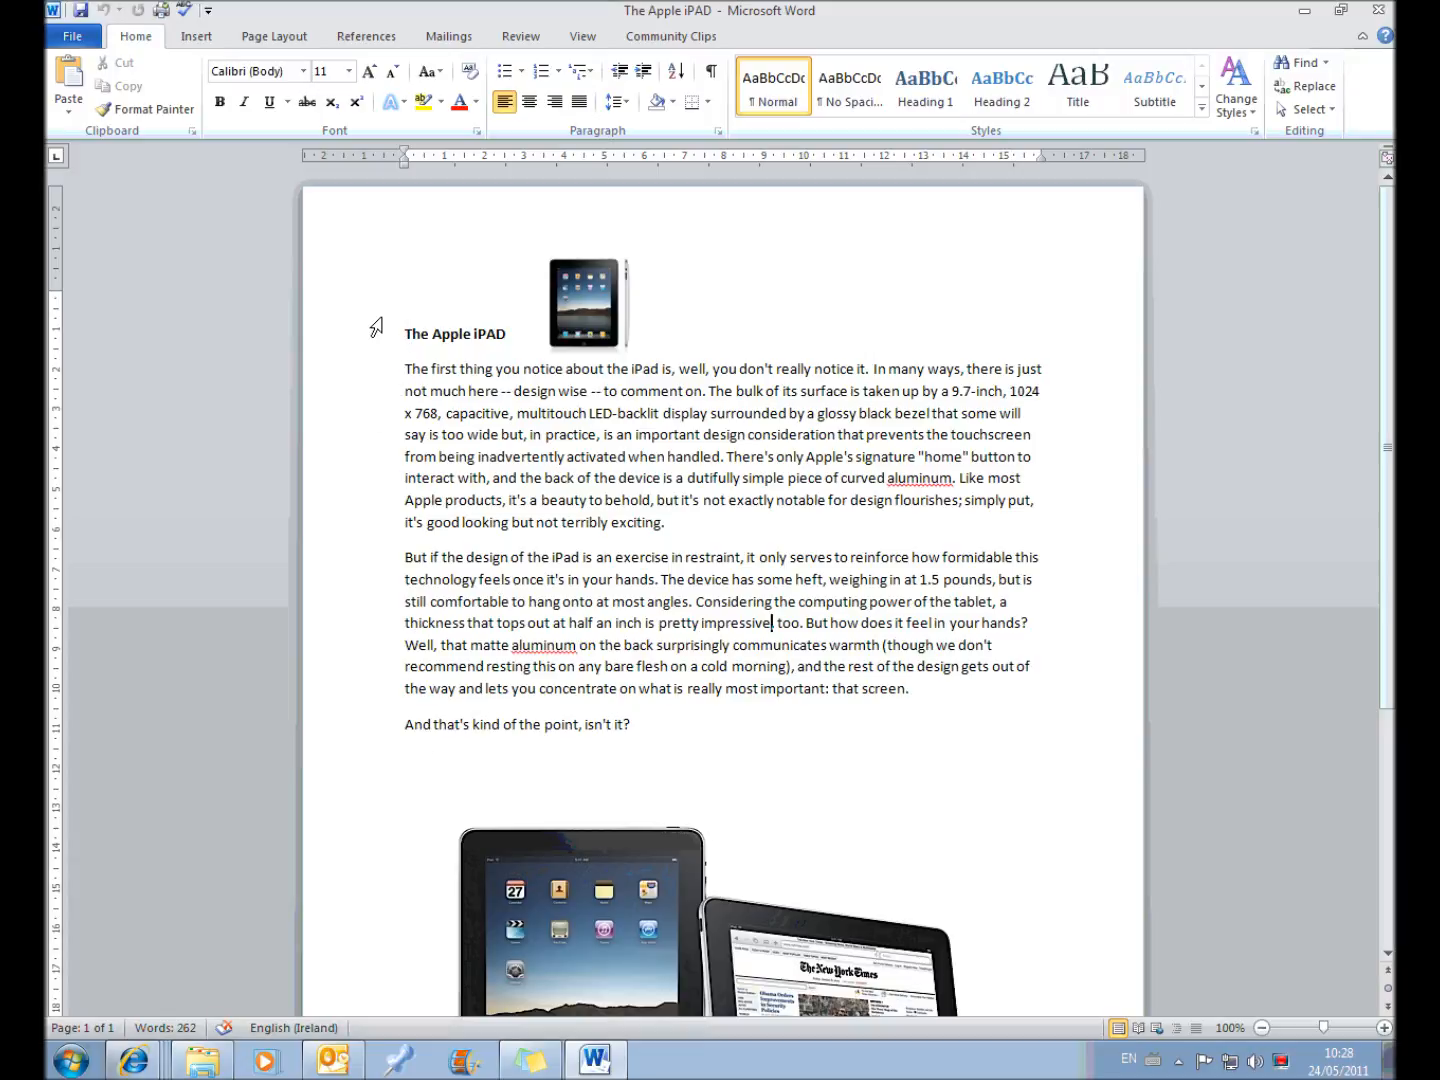
Step: Copy the title "The Apple iPAD" to the blank line below the last sentence, and delete the pasted copy
{"action": "left_click_drag", "start_coordinate": [405, 334], "coordinate": [491, 345]}
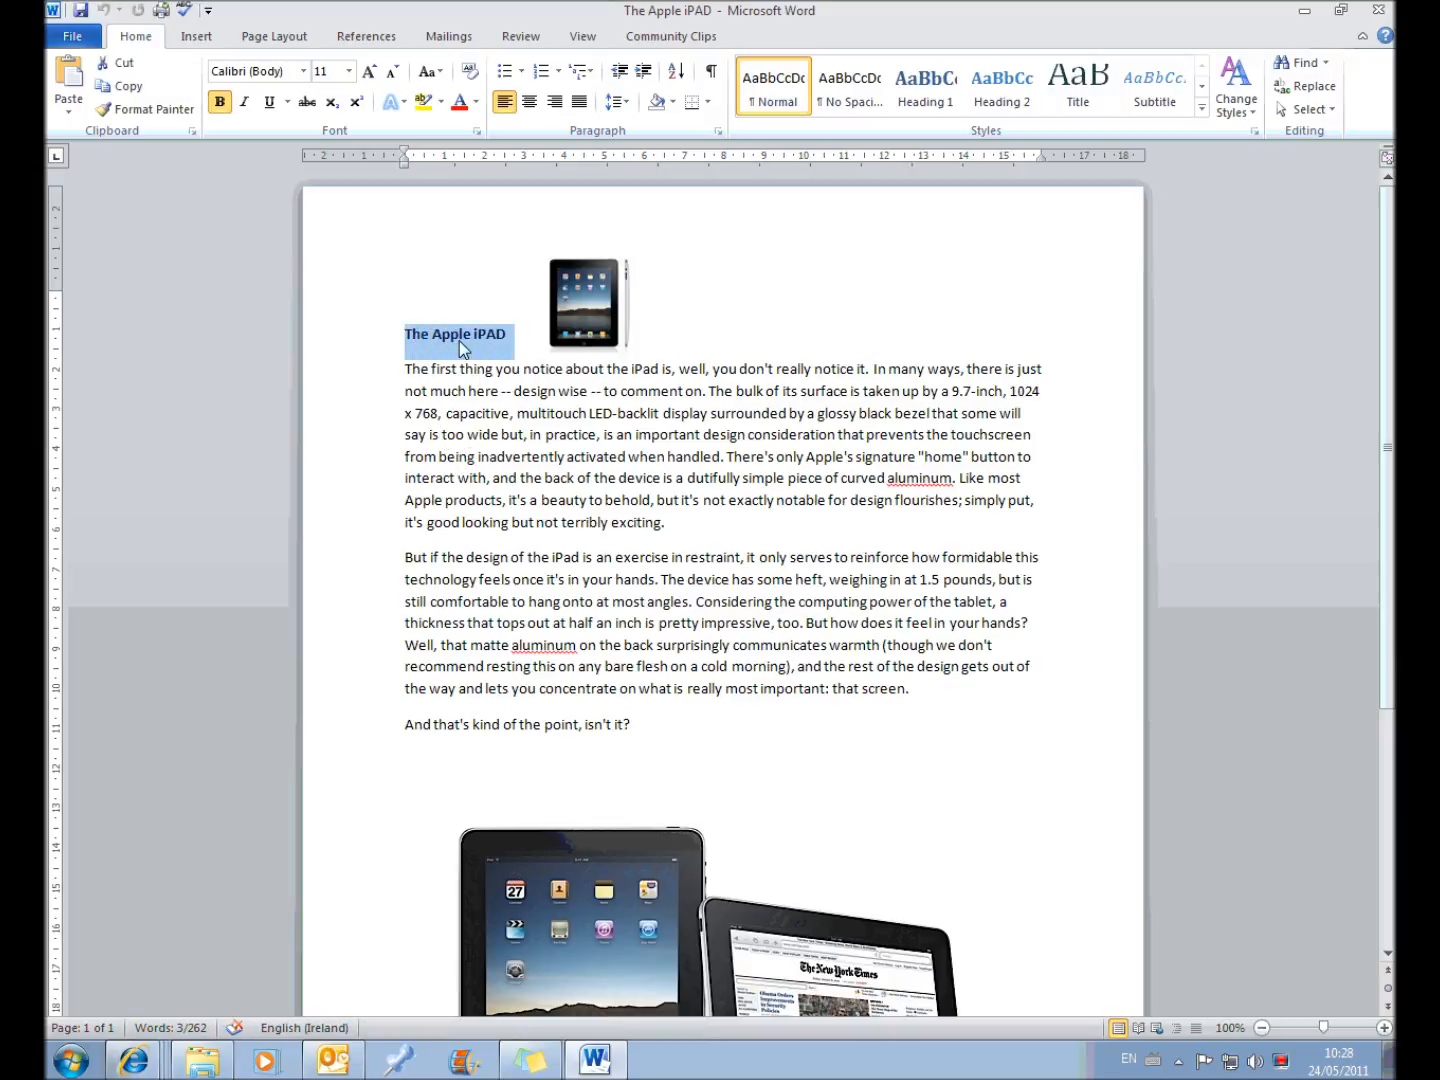
{"action": "left_click", "coordinate": [126, 89]}
{"action": "left_click", "coordinate": [414, 793]}
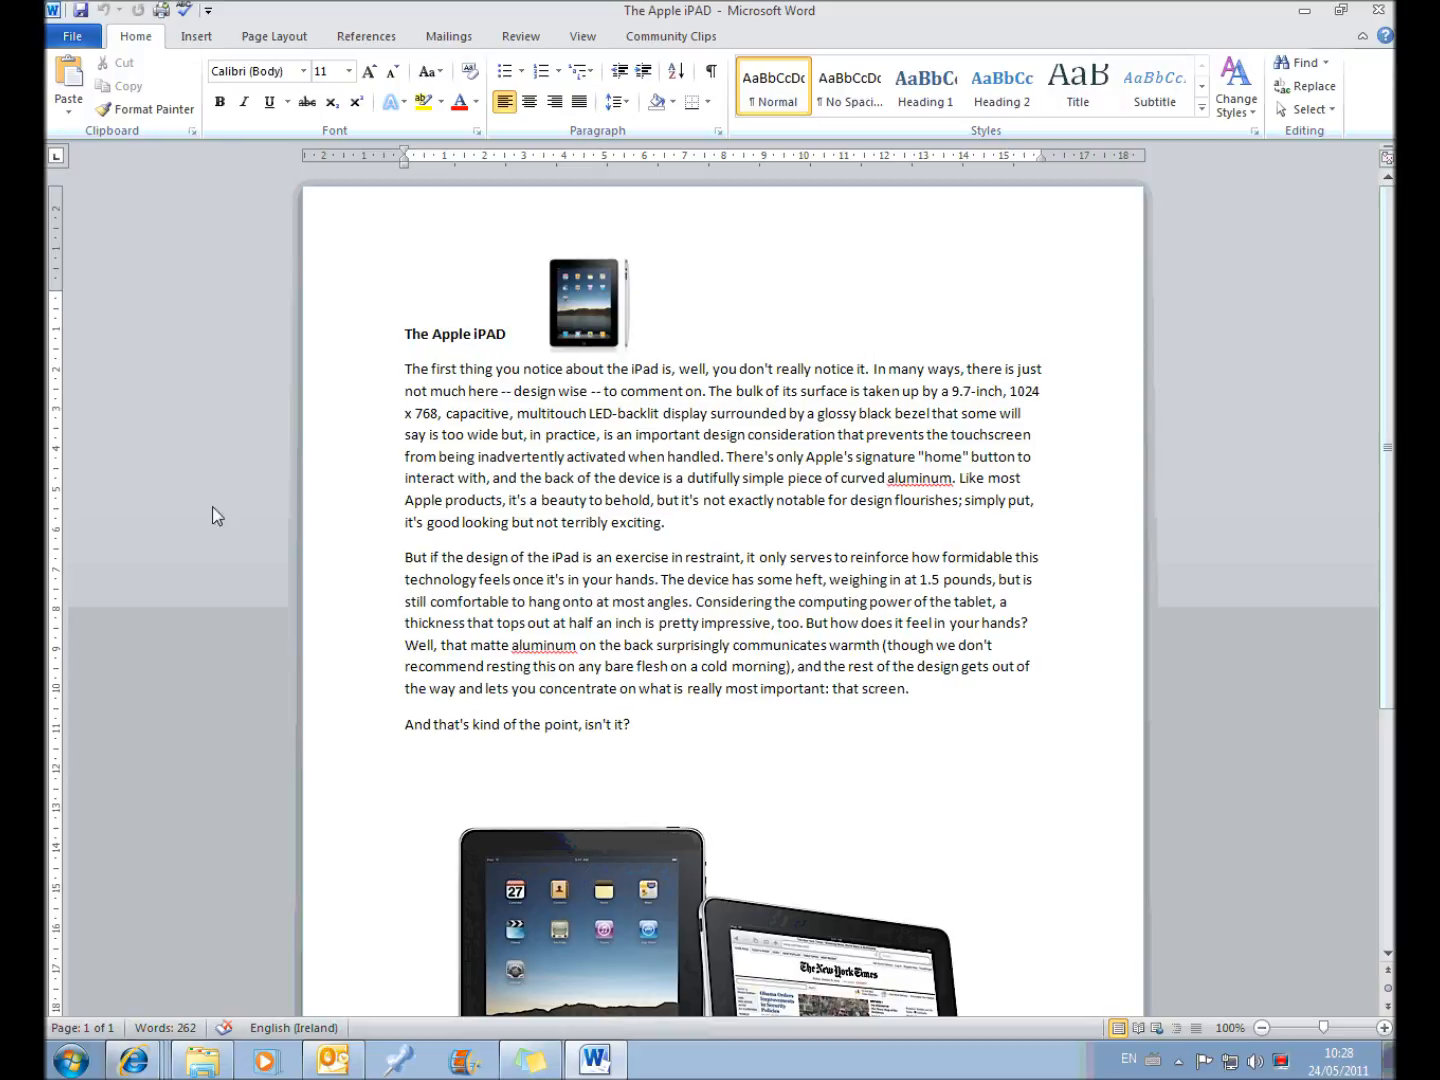
{"action": "left_click", "coordinate": [67, 79]}
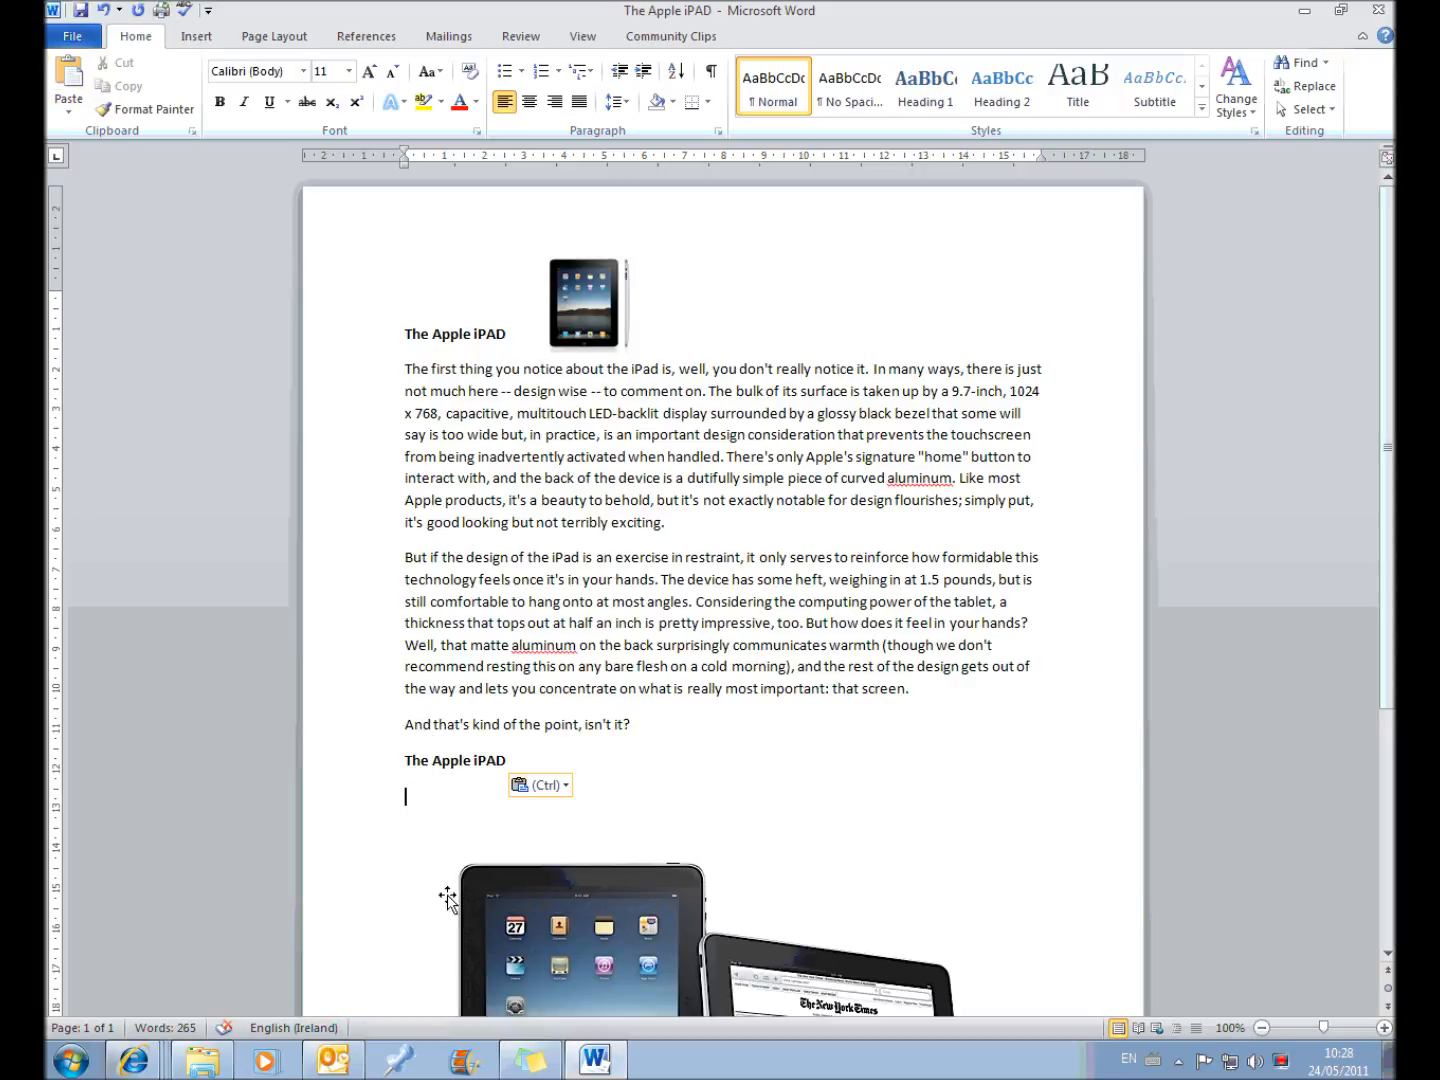
{"action": "left_click_drag", "start_coordinate": [509, 779], "coordinate": [412, 750]}
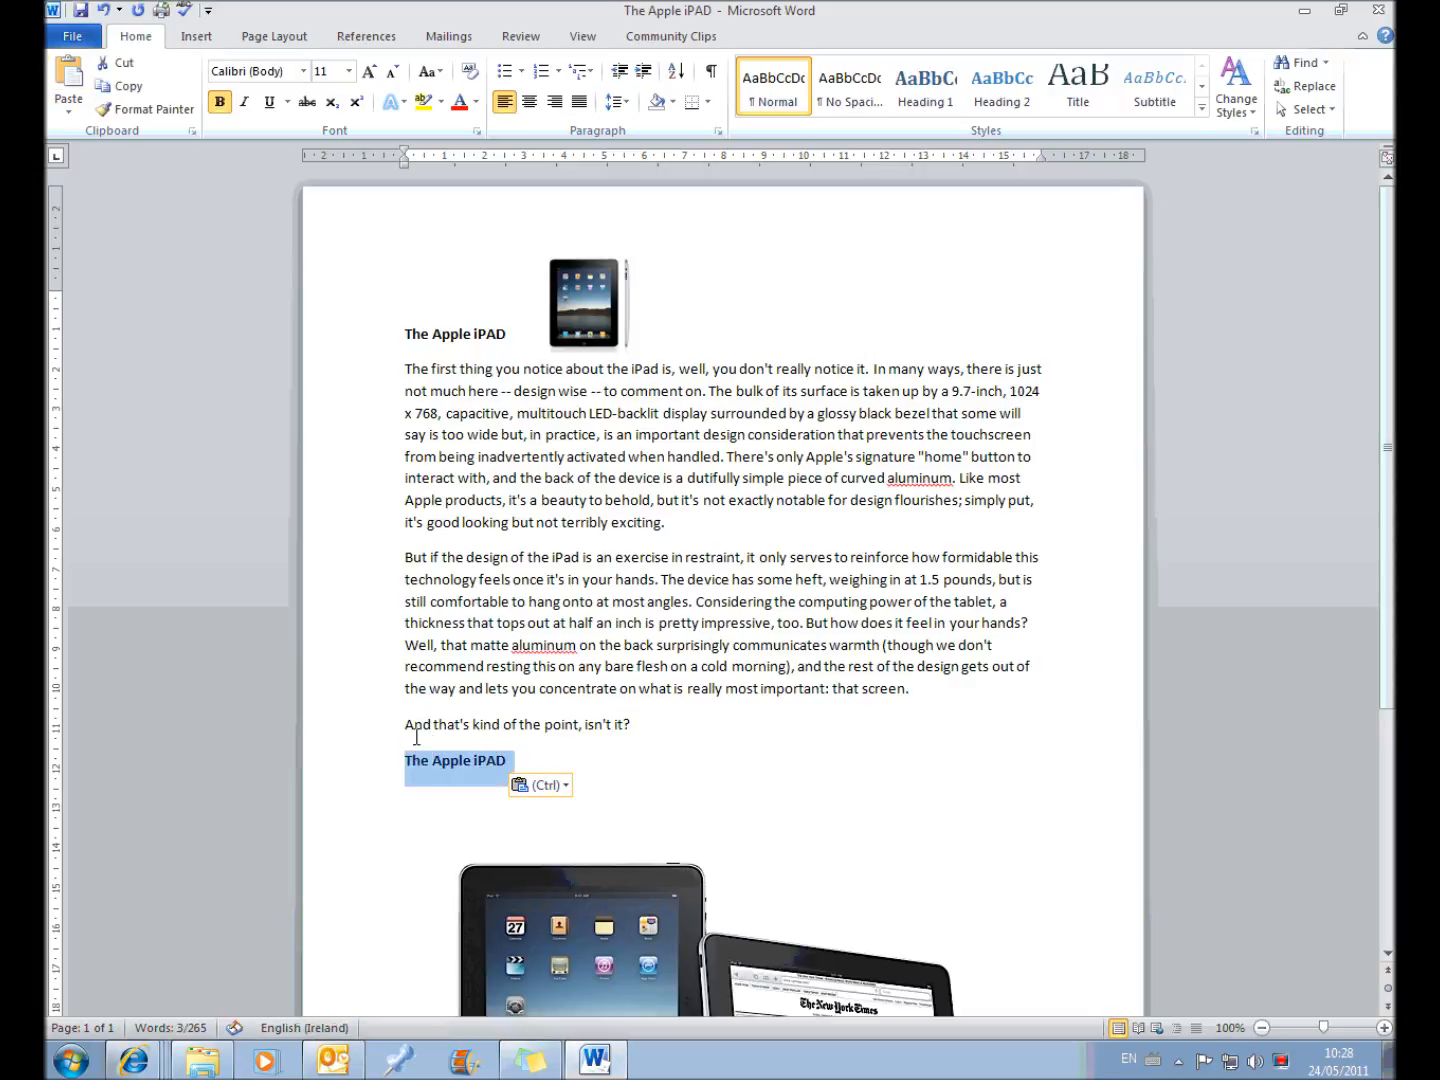
{"action": "key", "text": "Delete"}
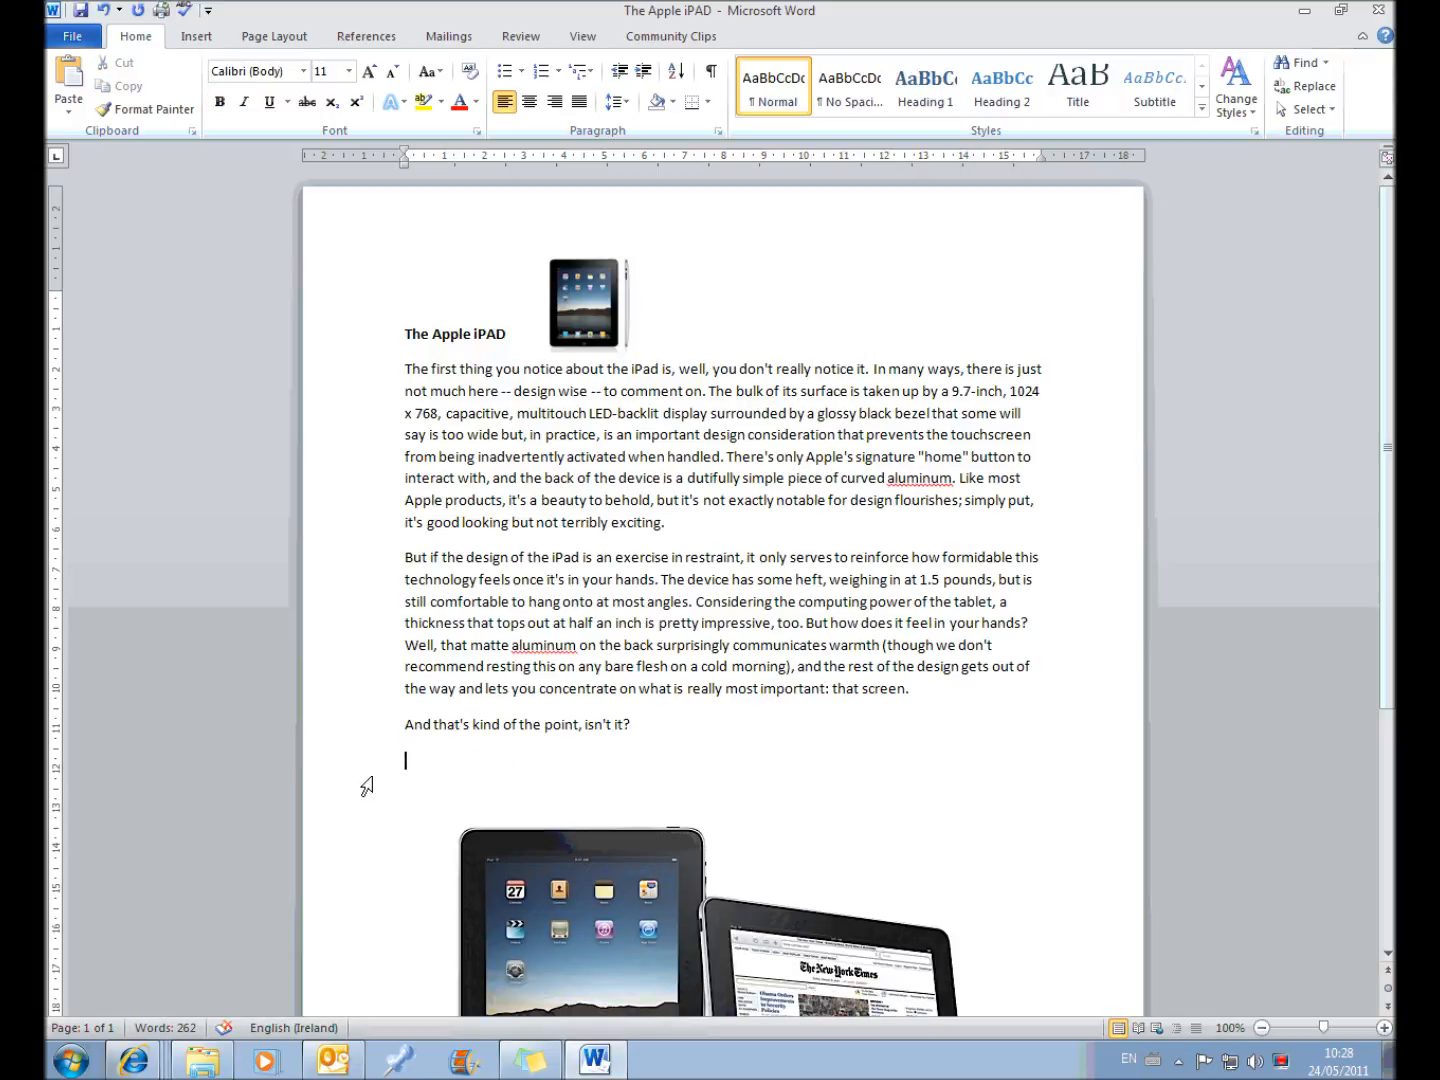
Step: Copy the title again, paste it below the last sentence with Keep Source Formatting, and delete the pasted title
{"action": "left_click_drag", "start_coordinate": [404, 334], "coordinate": [489, 341]}
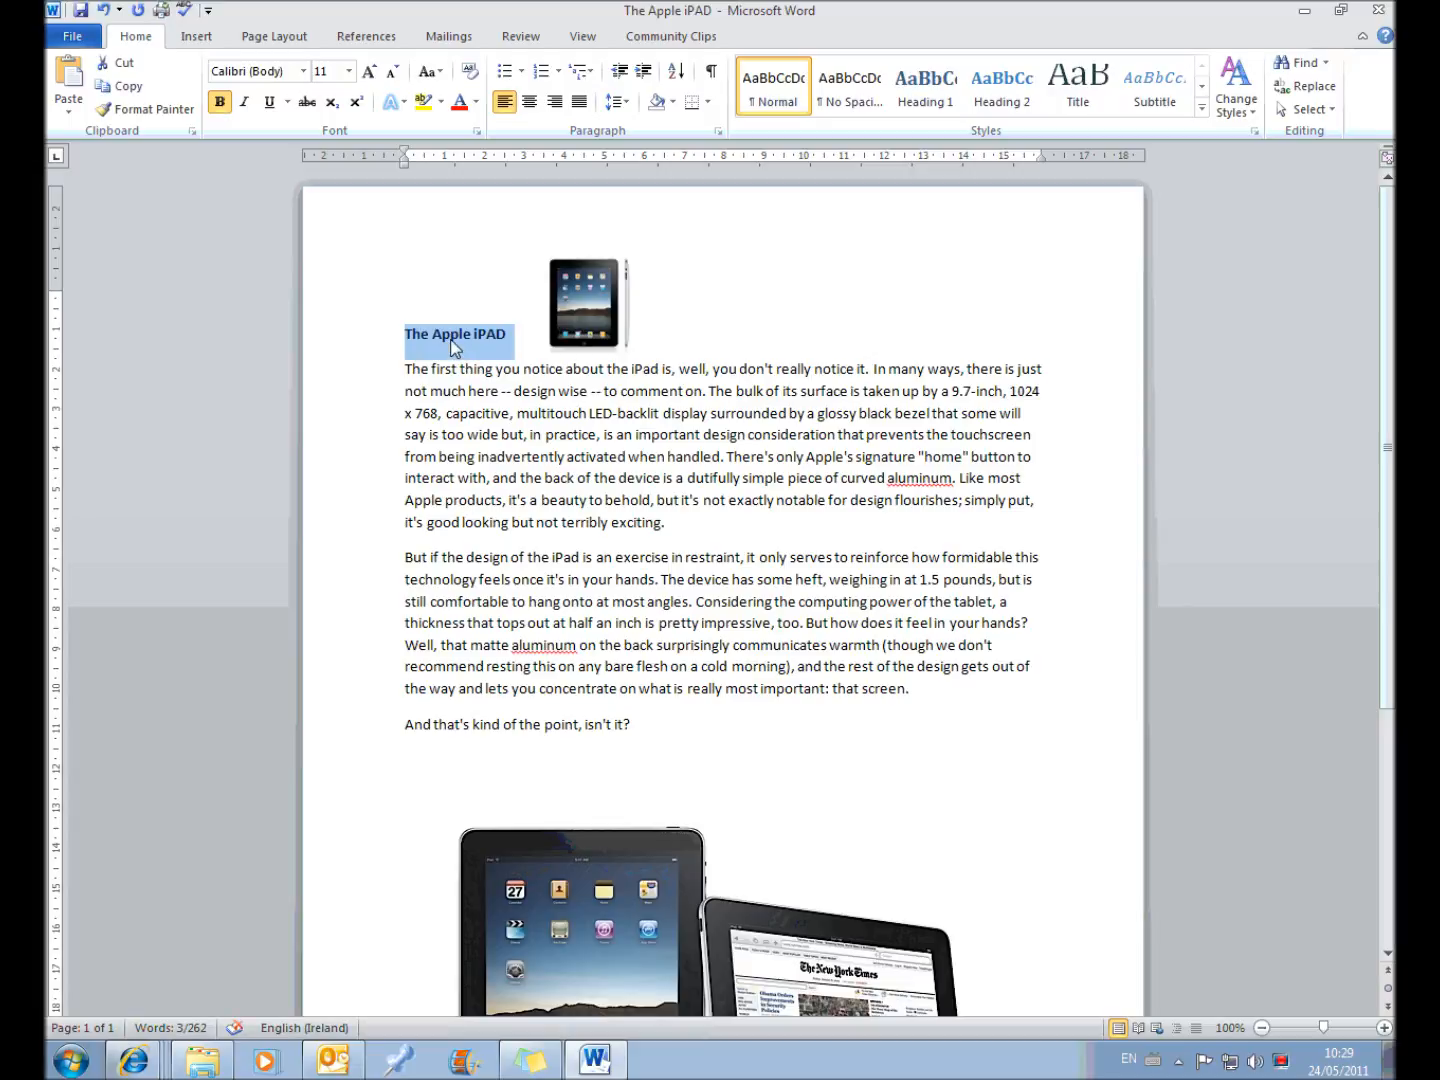
{"action": "right_click", "coordinate": [471, 346]}
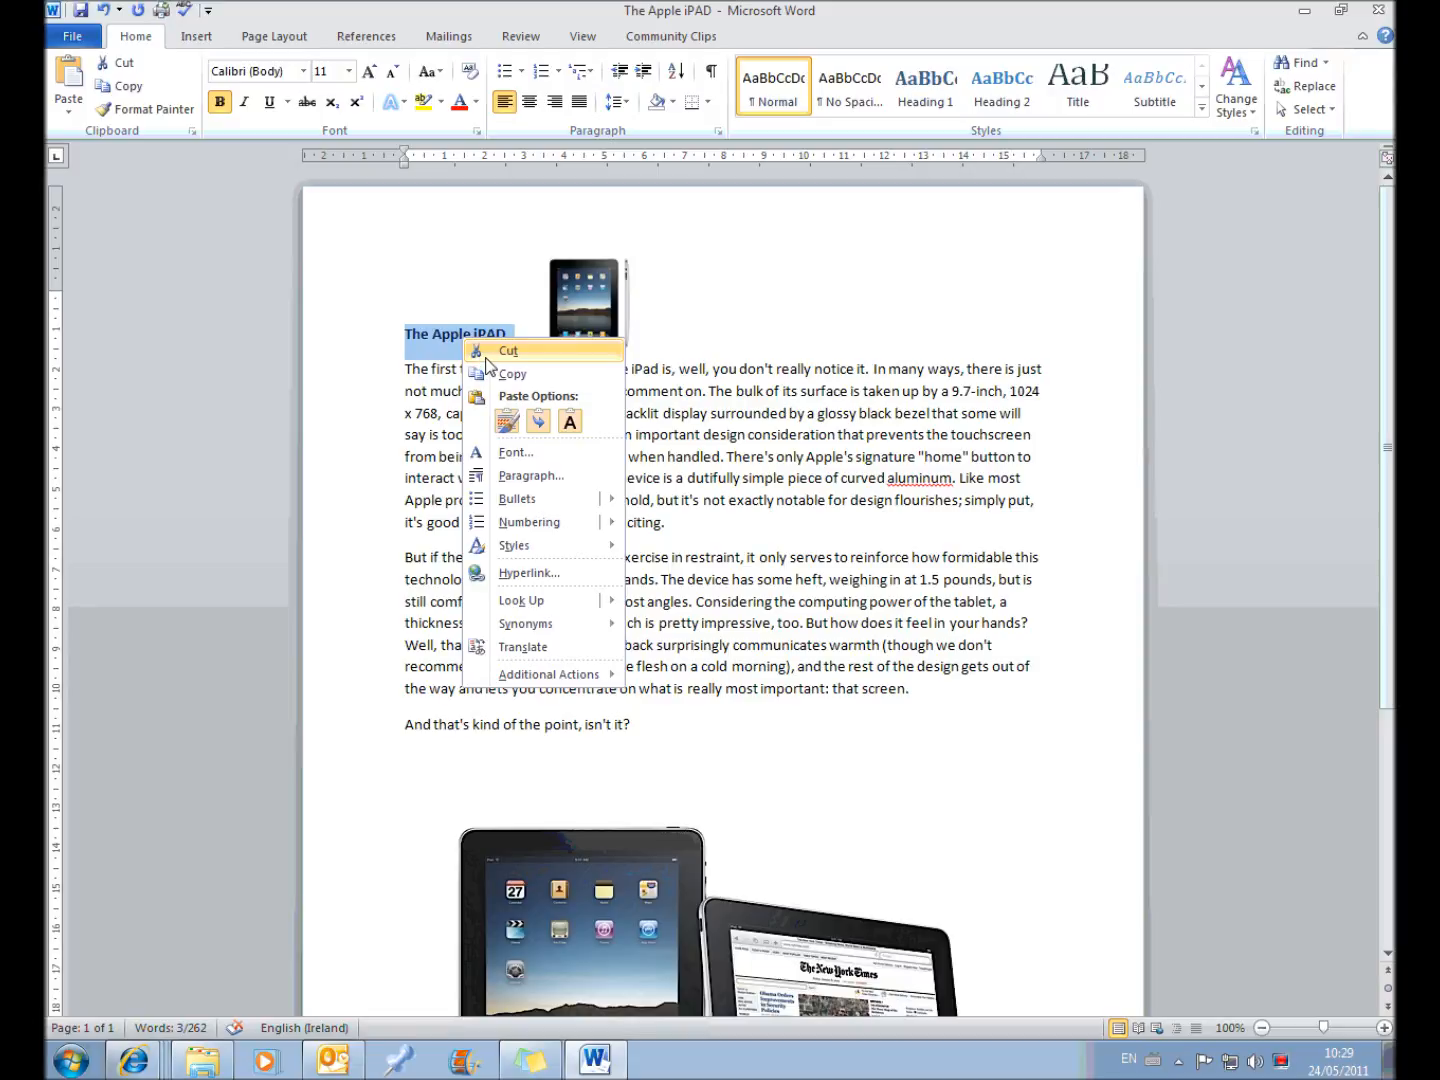
{"action": "left_click", "coordinate": [490, 378]}
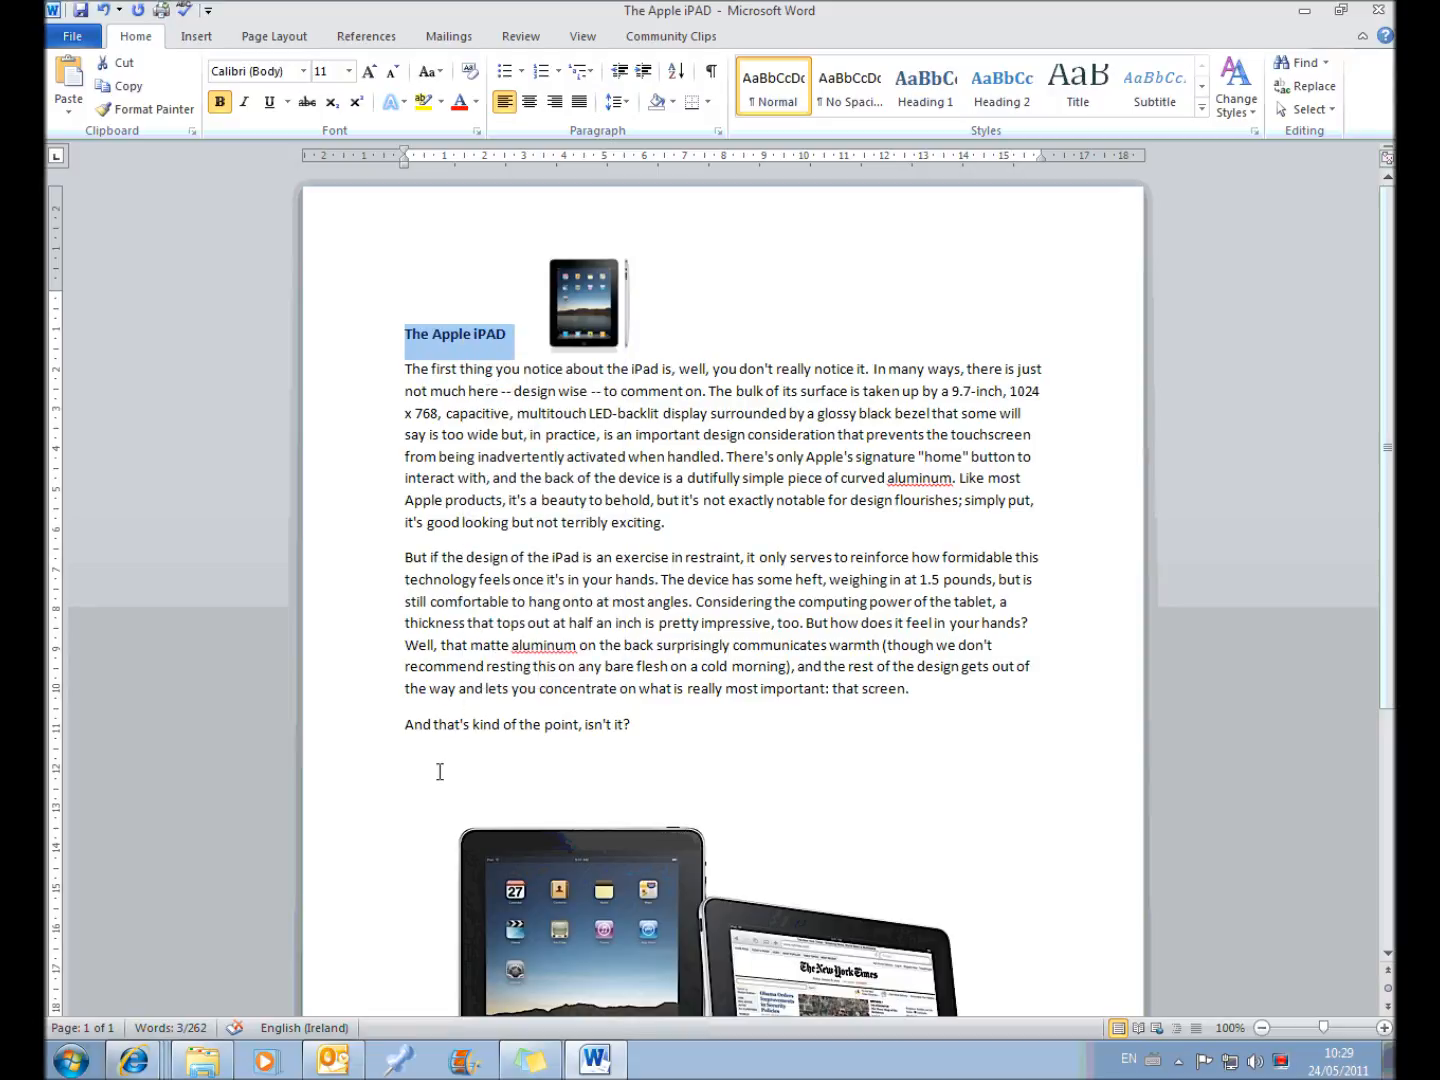
{"action": "left_click", "coordinate": [406, 756]}
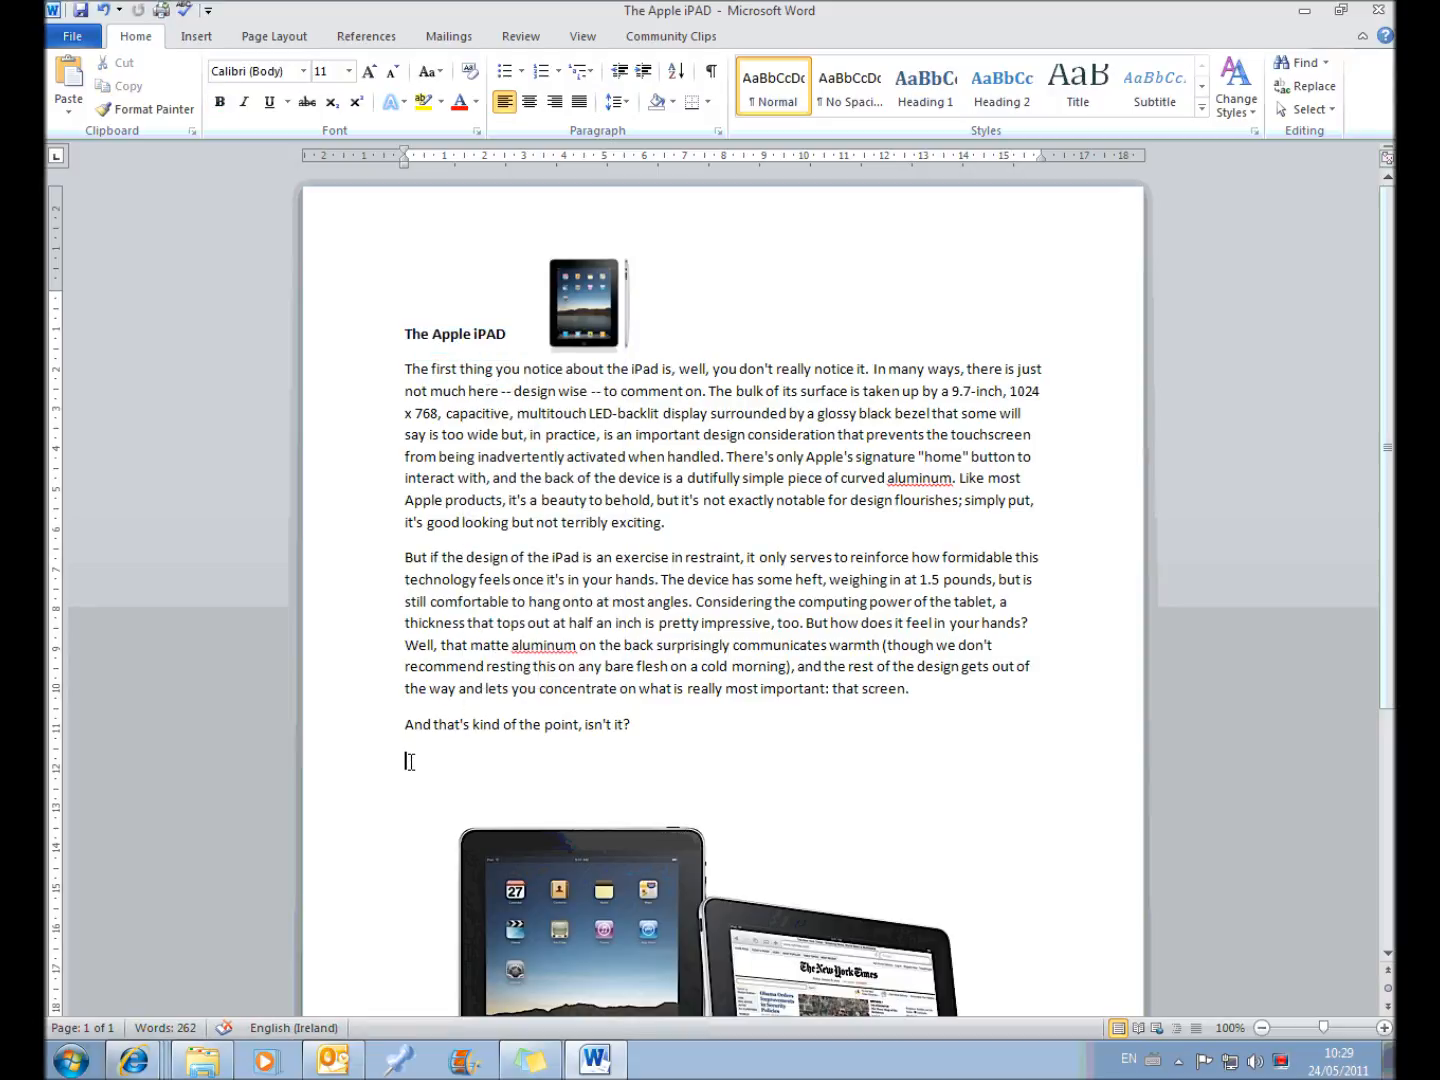
{"action": "right_click", "coordinate": [410, 765]}
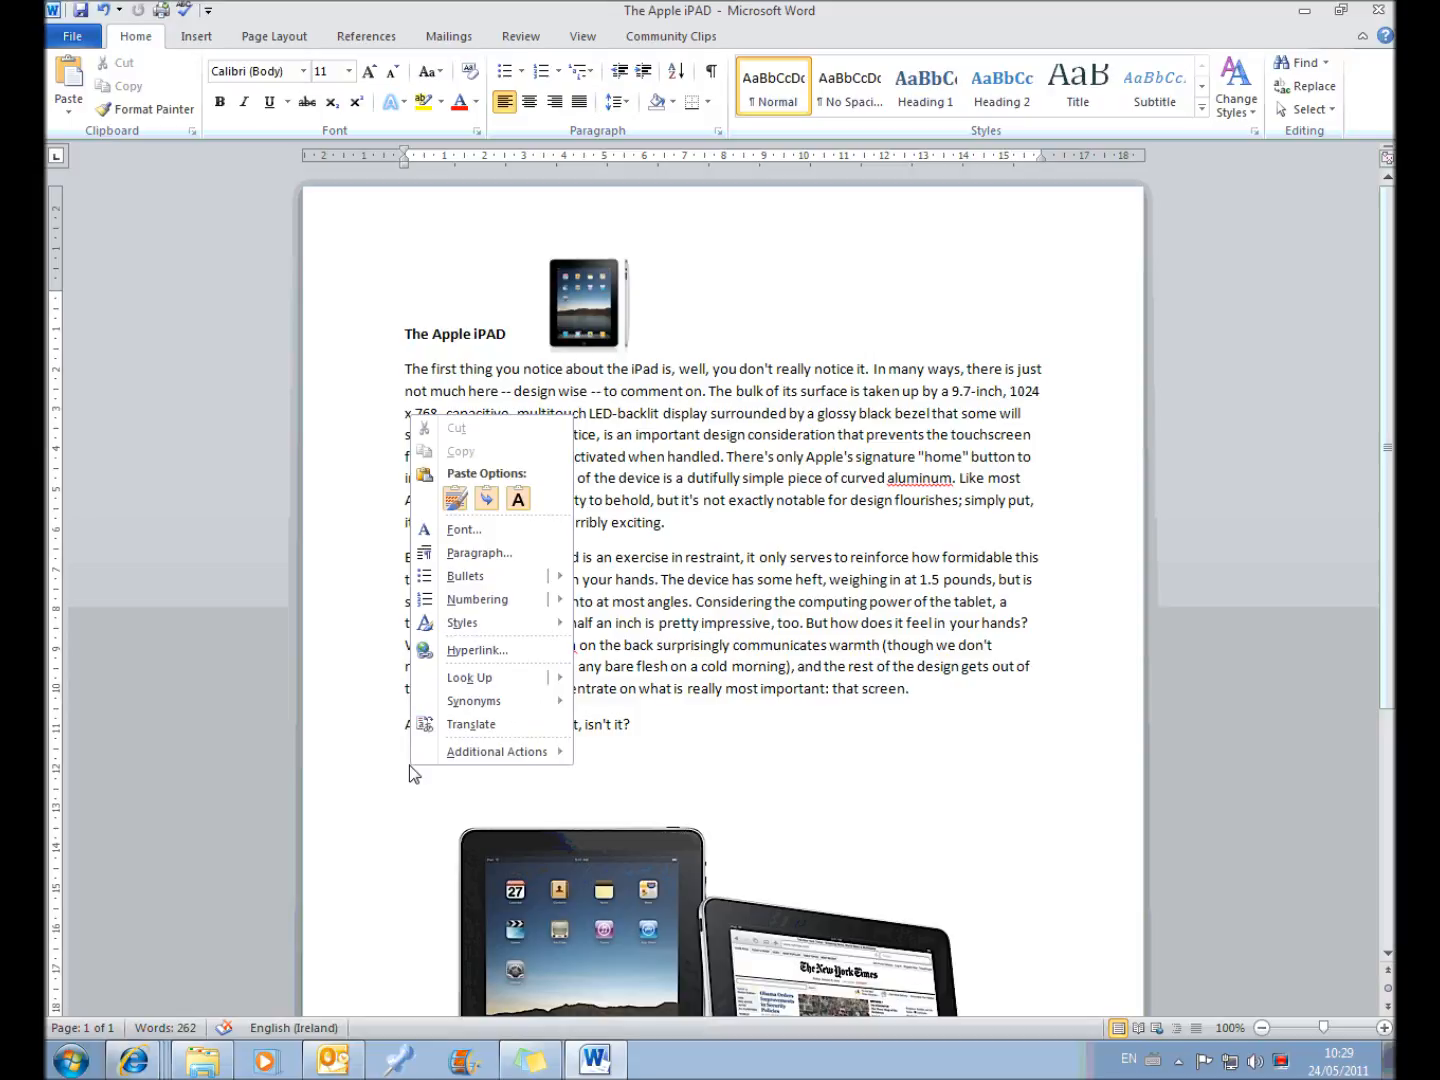
{"action": "left_click", "coordinate": [457, 500]}
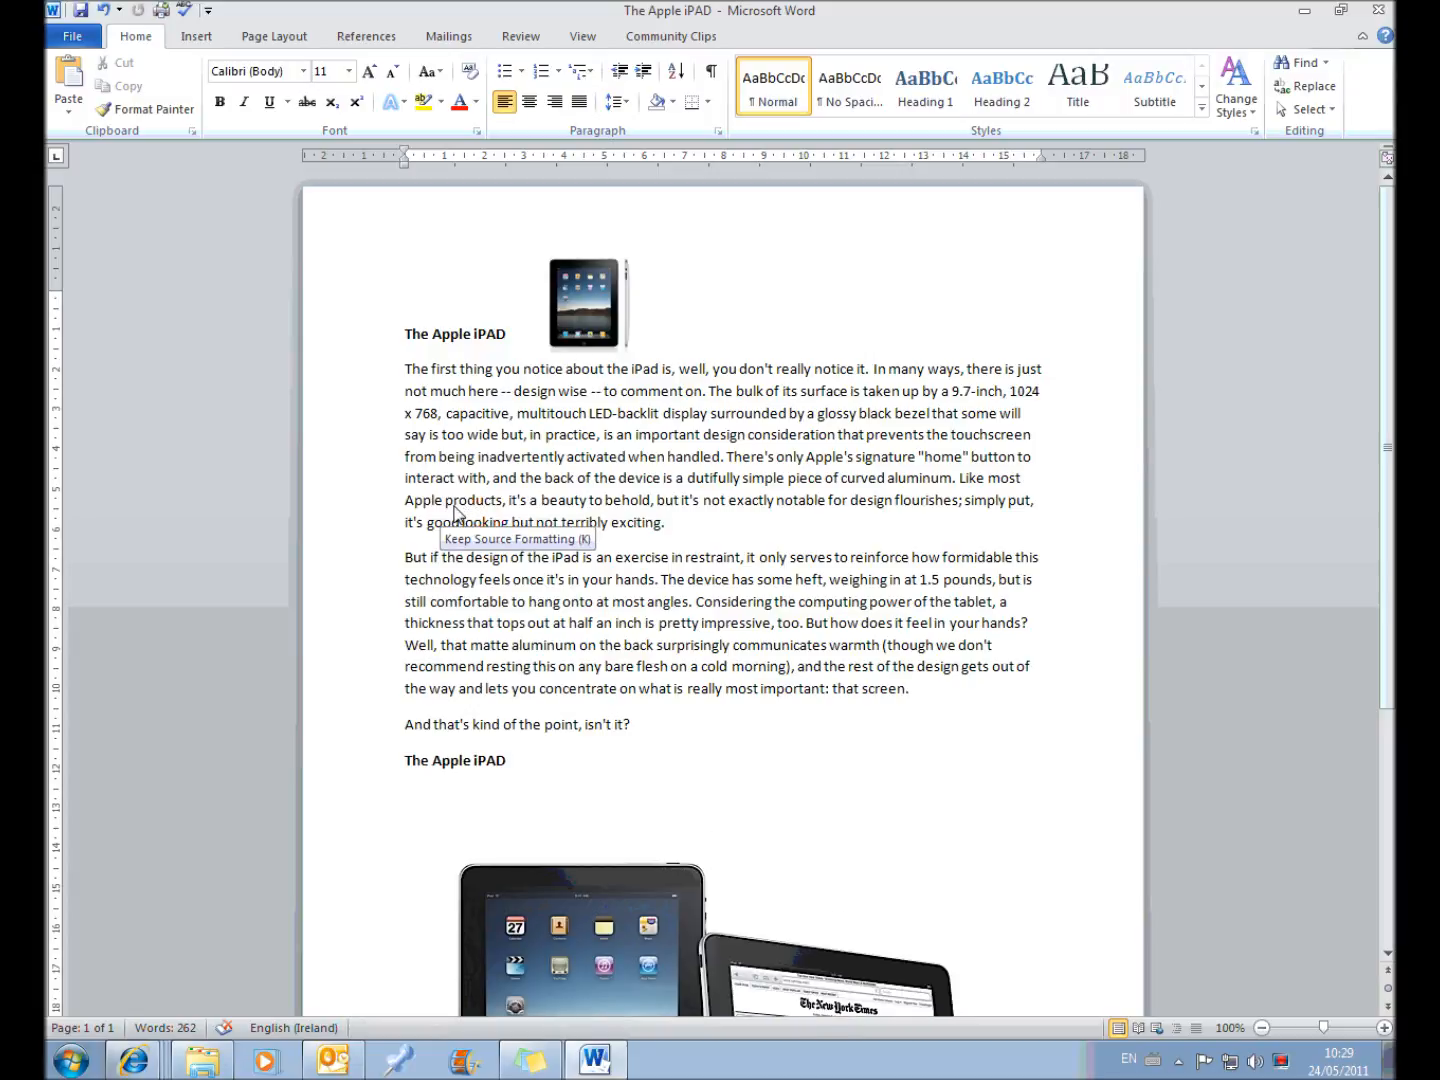
{"action": "left_click", "coordinate": [455, 512]}
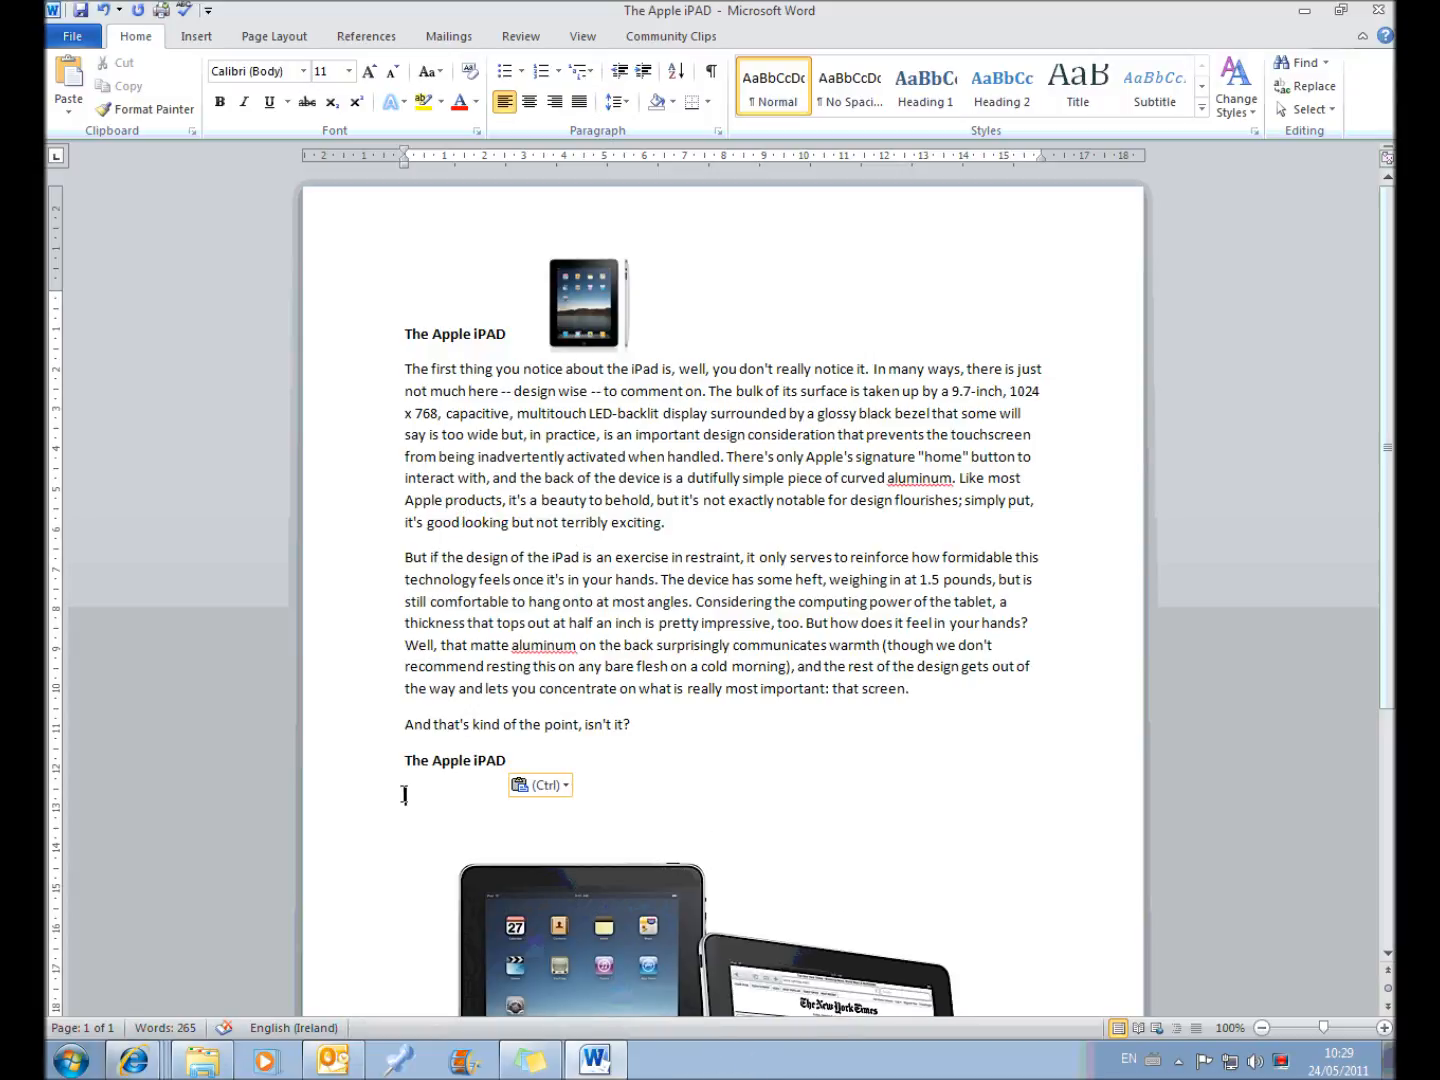
{"action": "left_click", "coordinate": [374, 772]}
{"action": "key", "text": "Delete"}
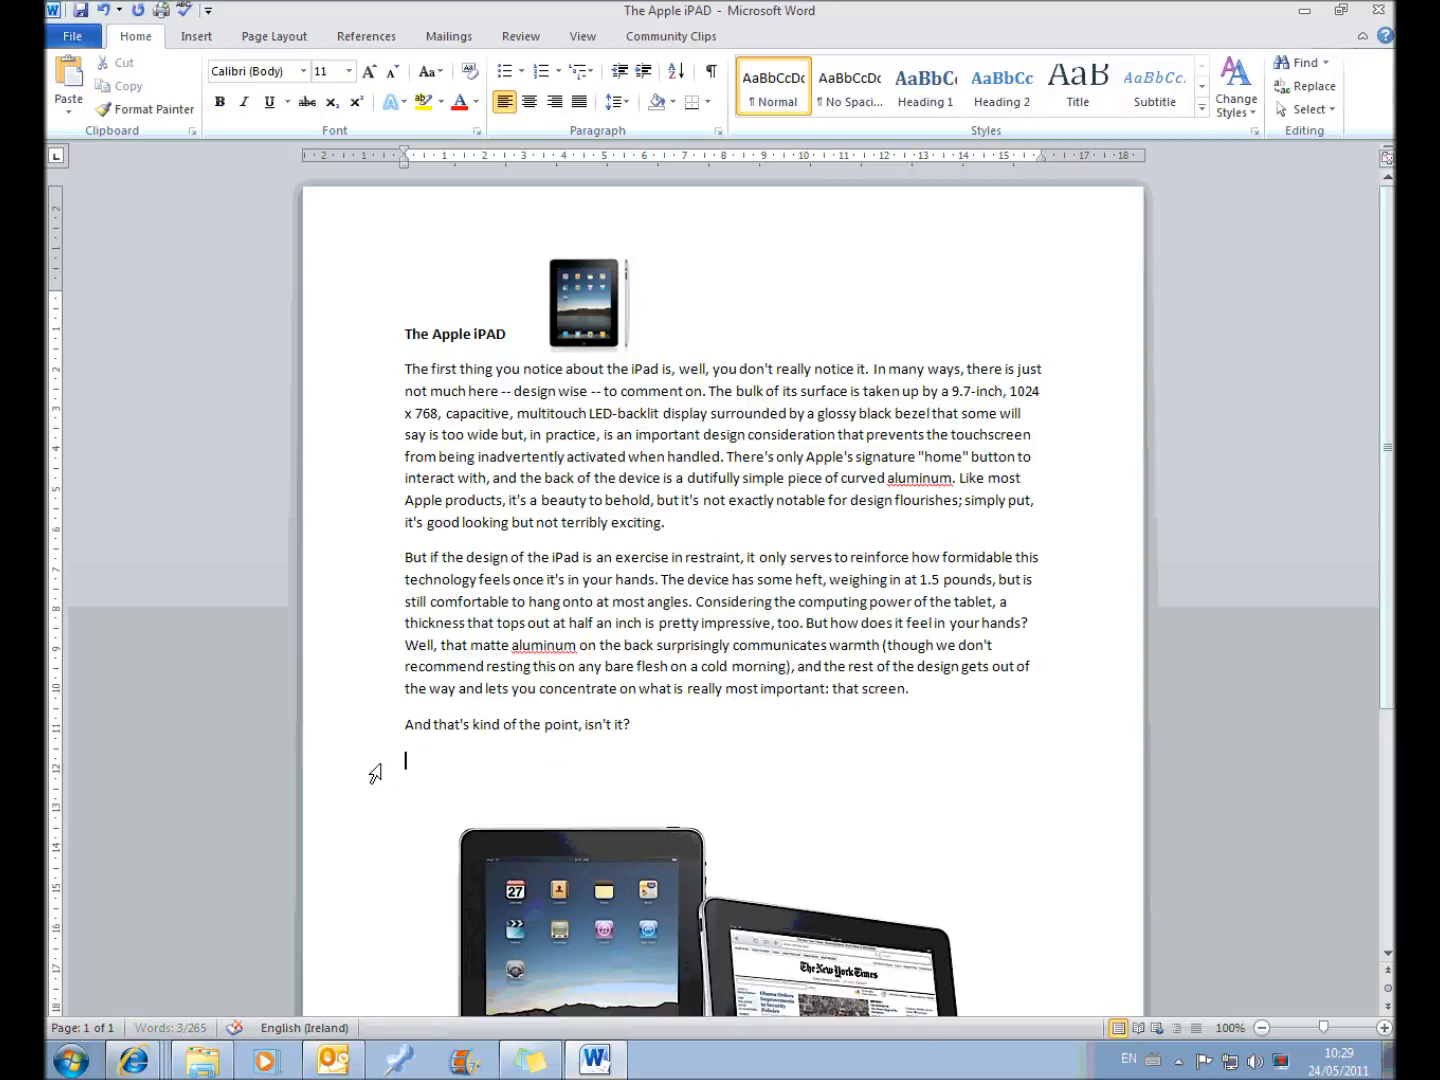
Step: Cut the title "The Apple iPAD" and paste it on the blank line below the last sentence, and undo the move
{"action": "left_click_drag", "start_coordinate": [405, 333], "coordinate": [511, 338]}
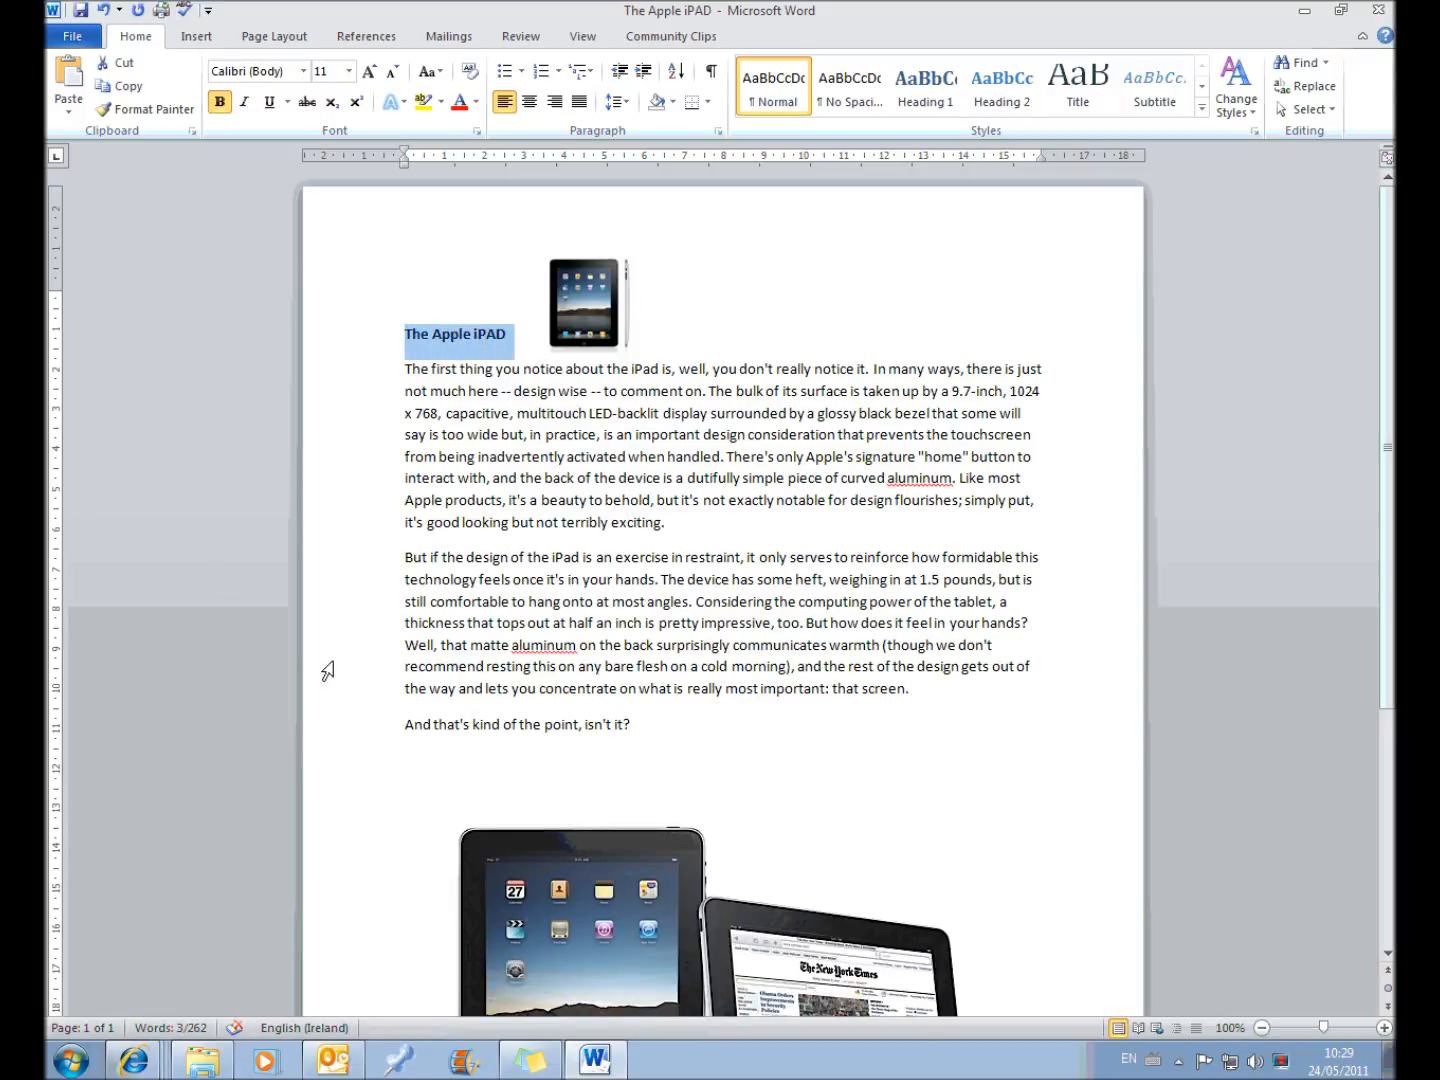
{"action": "left_click", "coordinate": [126, 67]}
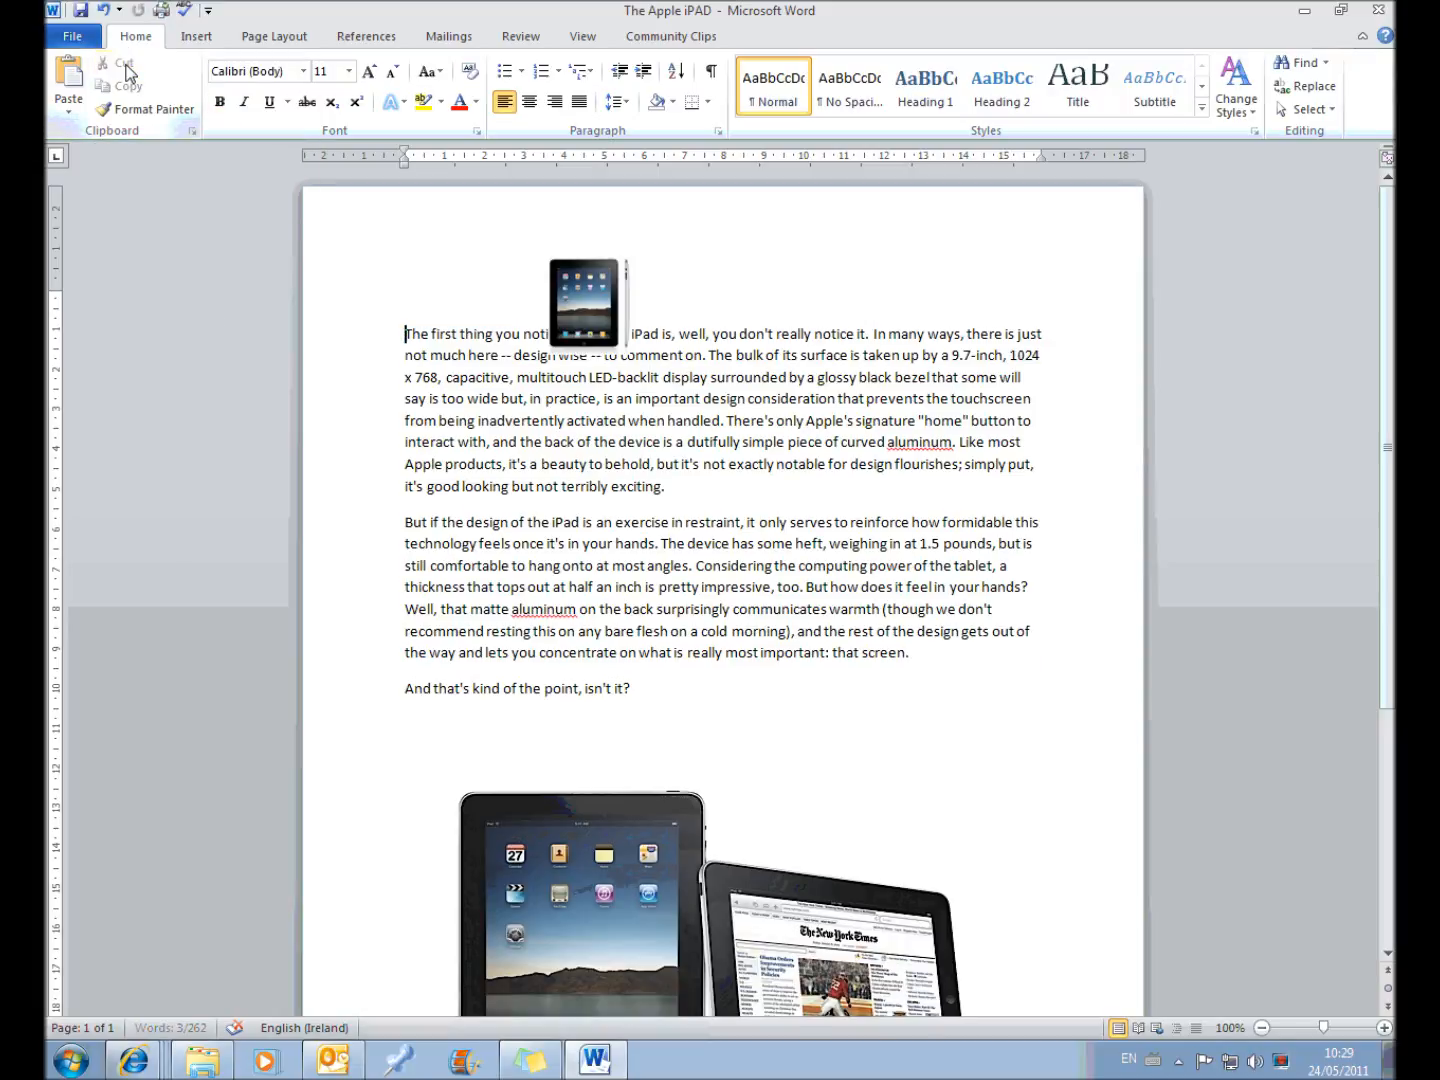
{"action": "left_click", "coordinate": [405, 733]}
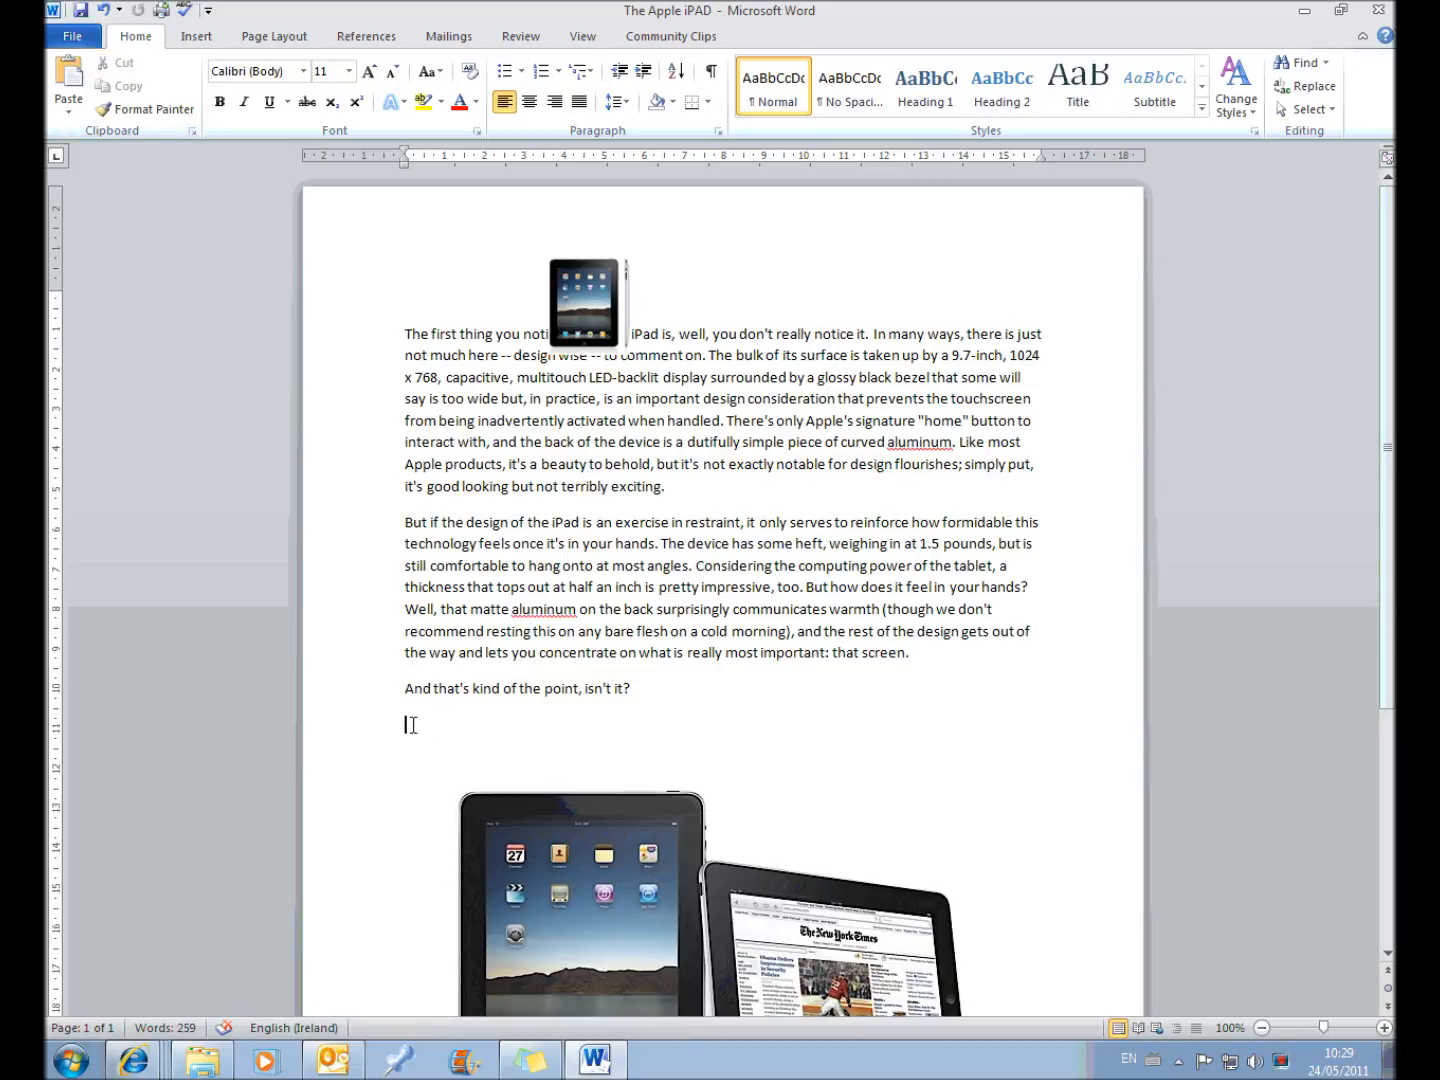
{"action": "left_click", "coordinate": [75, 88]}
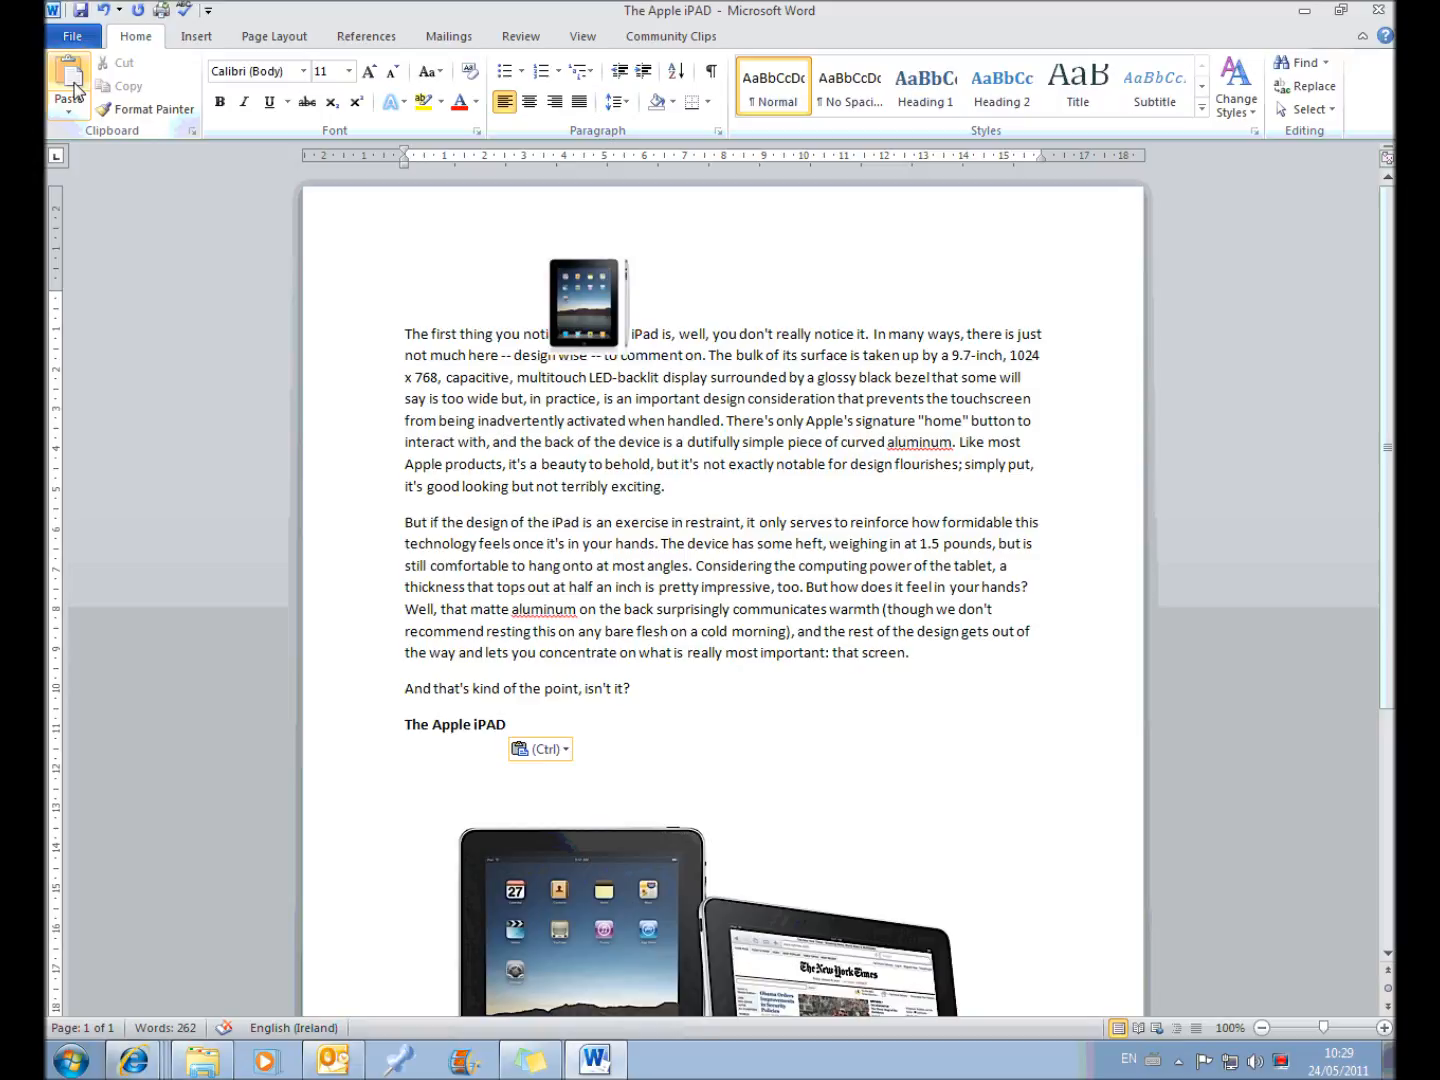
{"action": "left_click", "coordinate": [104, 11]}
Step: Cut the title again, paste it below the last sentence with Merge Formatting, and undo both the paste and the cut
{"action": "right_click", "coordinate": [465, 347]}
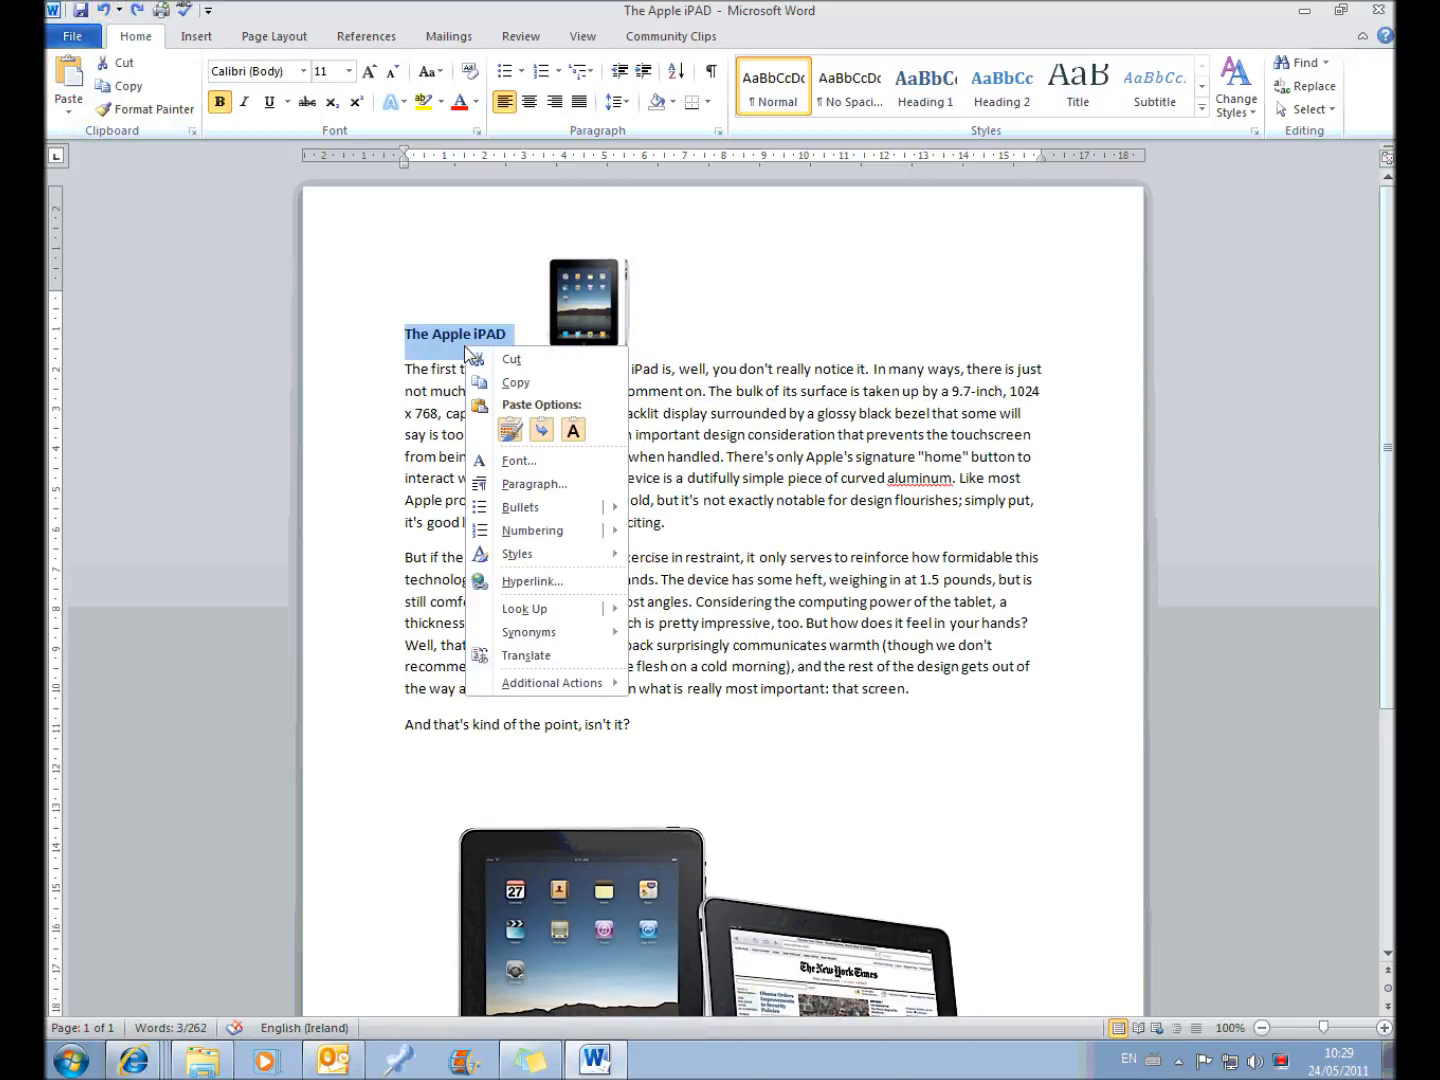
{"action": "left_click", "coordinate": [510, 362]}
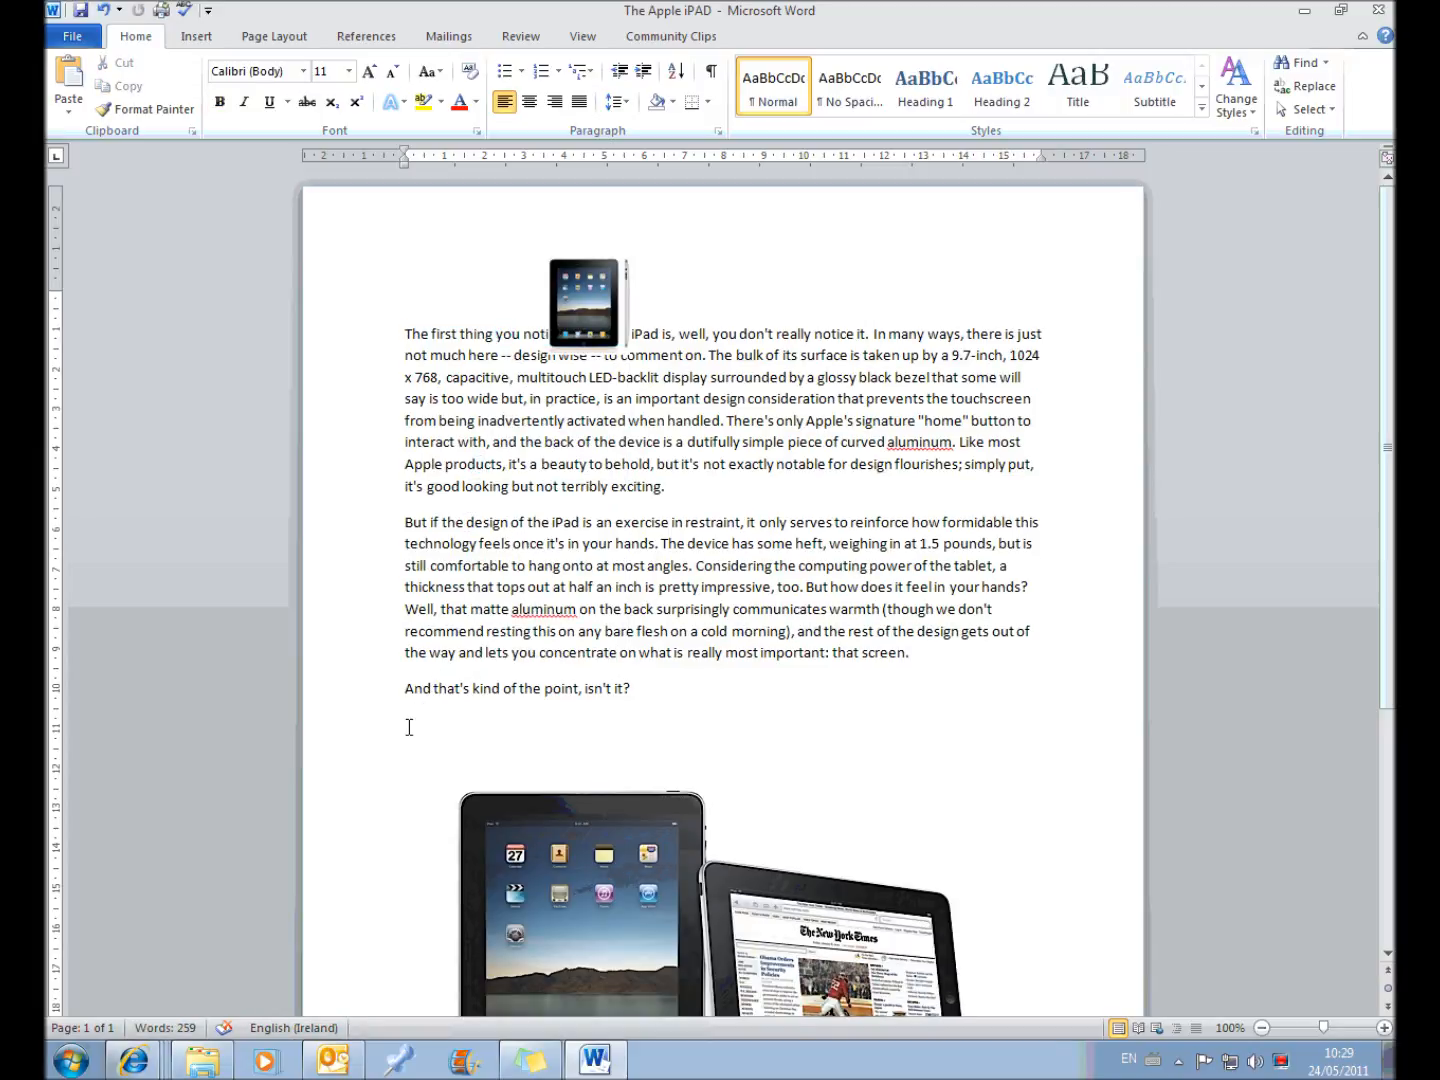
{"action": "right_click", "coordinate": [410, 727]}
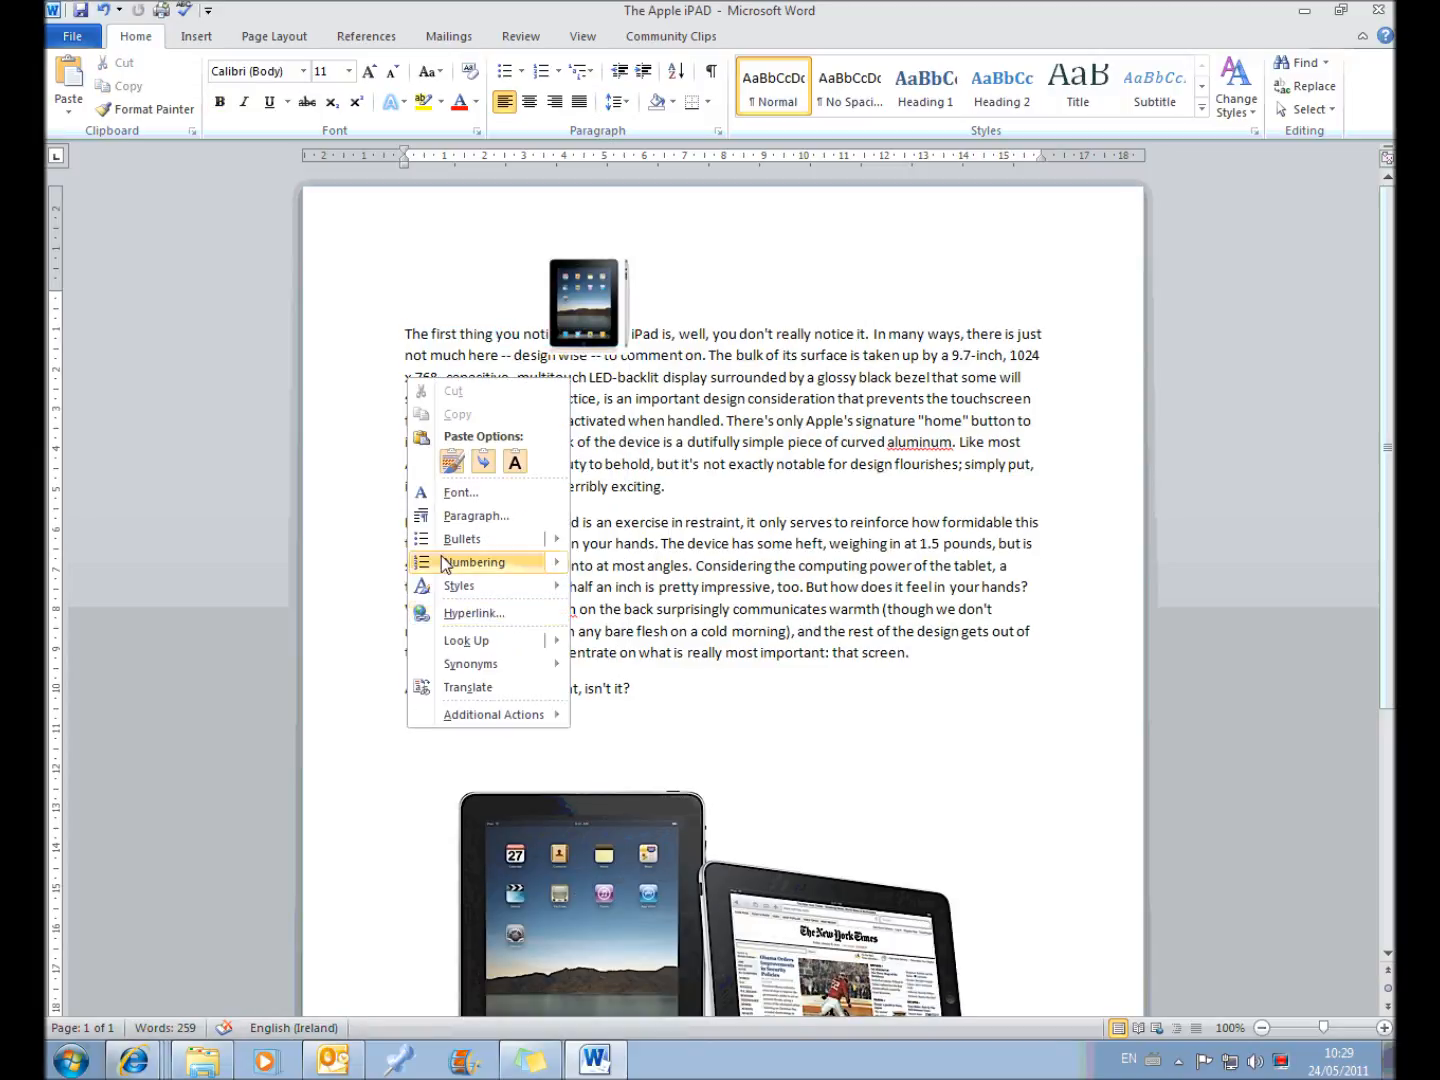
{"action": "left_click", "coordinate": [481, 462]}
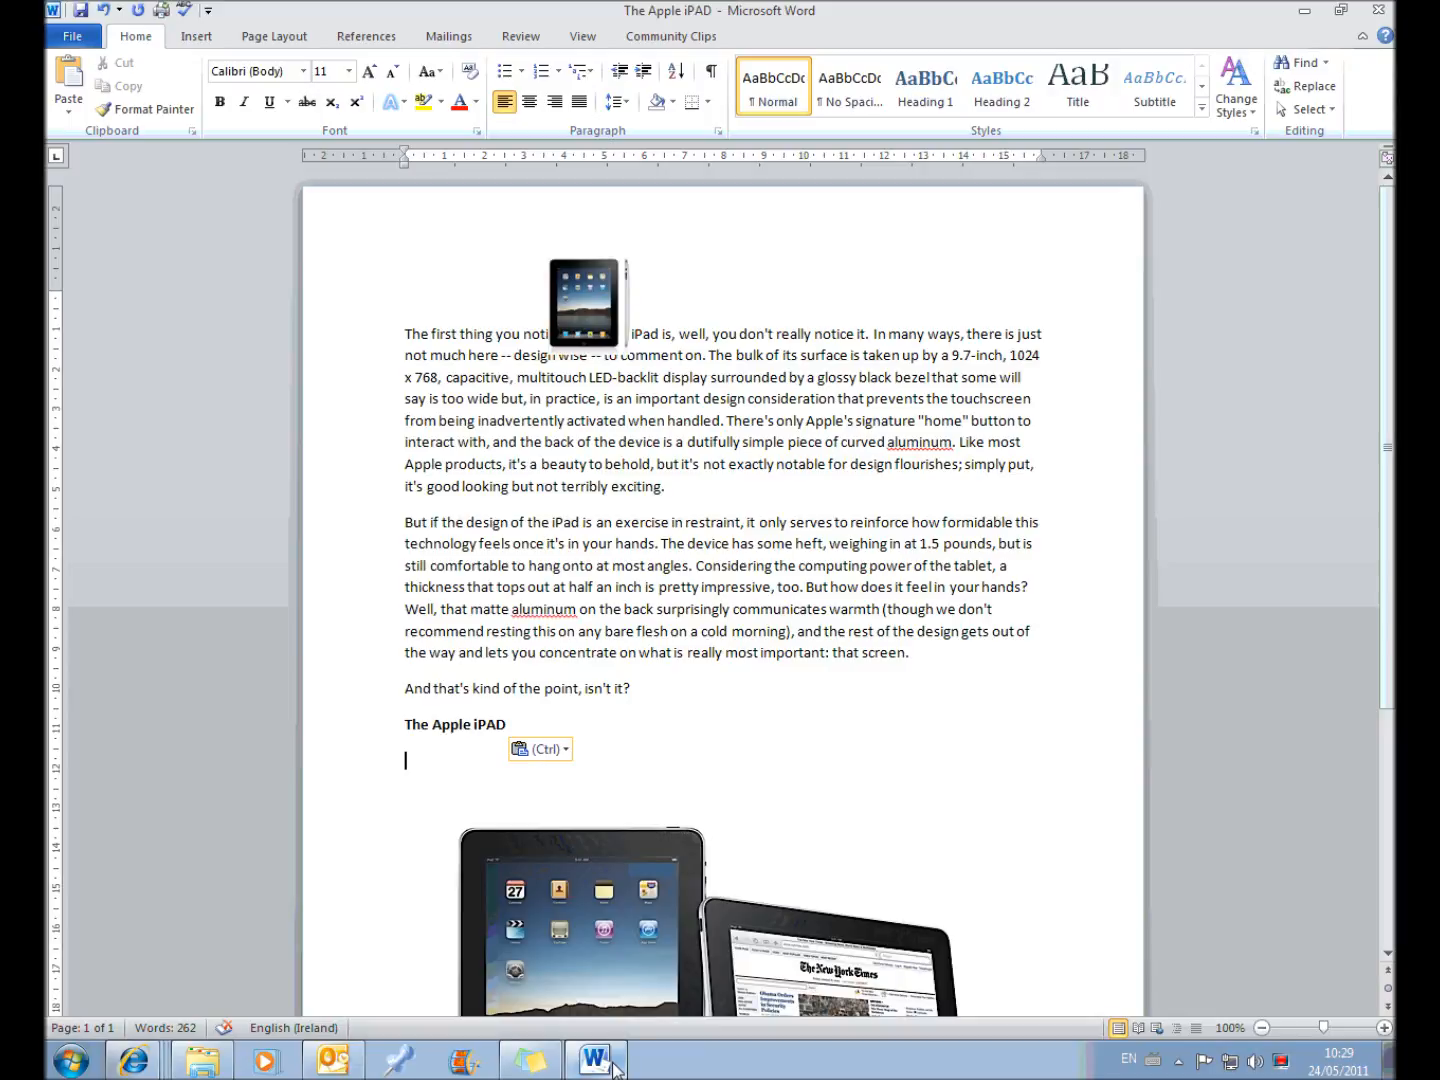
{"action": "left_click", "coordinate": [104, 10]}
{"action": "left_click", "coordinate": [103, 10]}
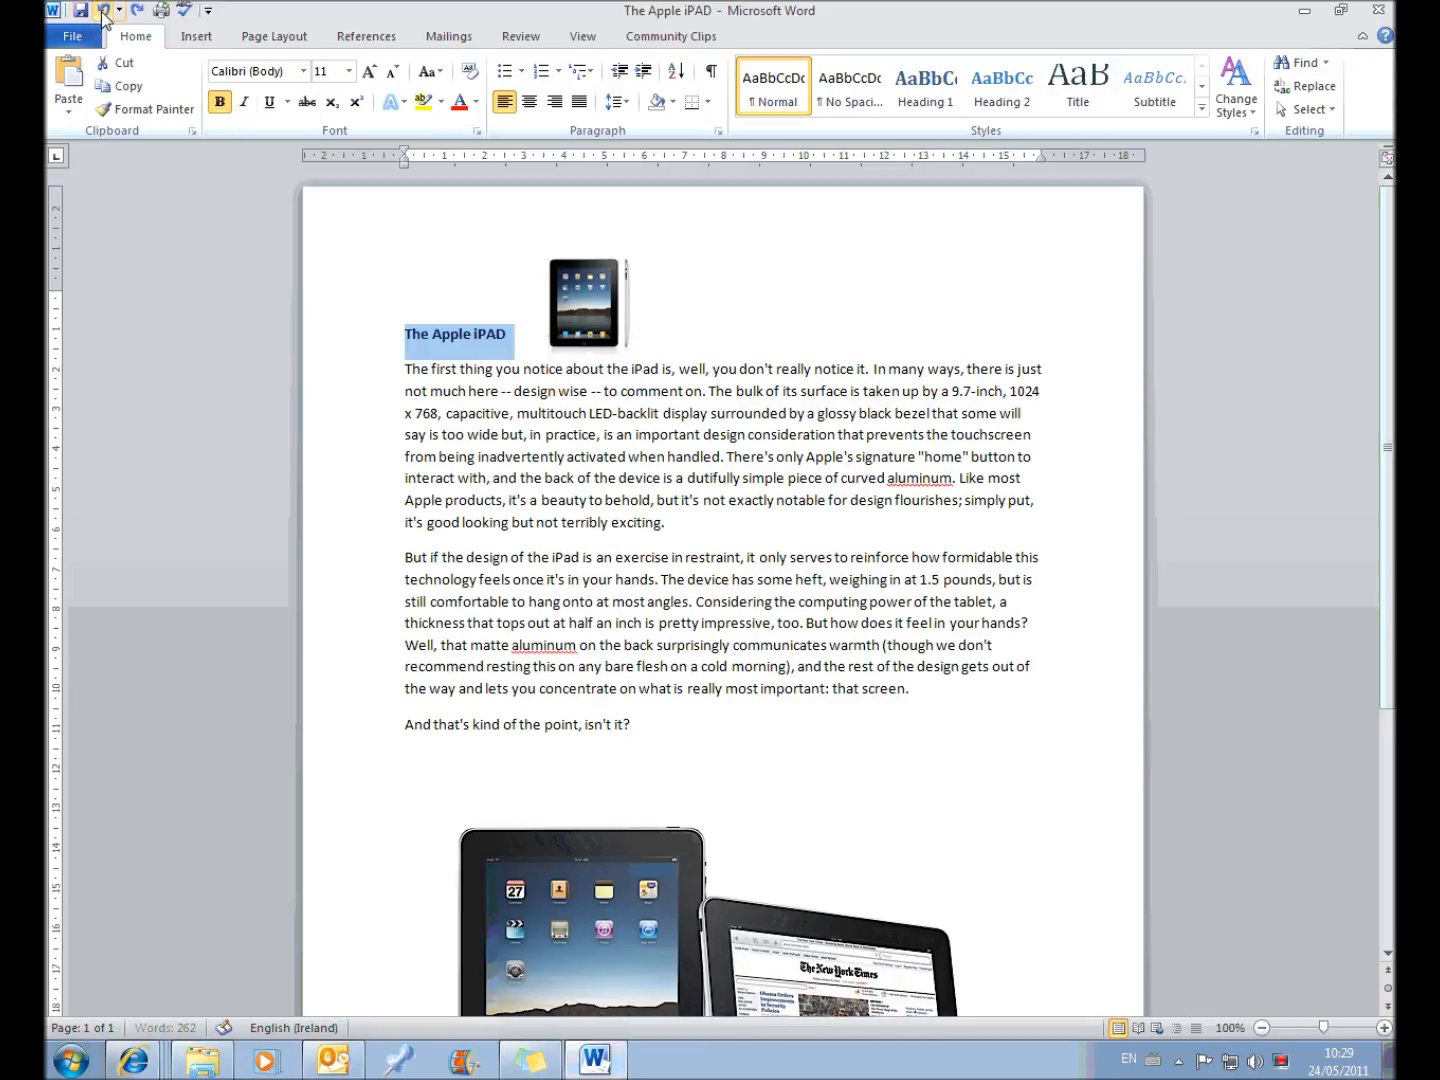
Step: Deselect the title and search the document for the word "aluminum"
{"action": "left_click", "coordinate": [792, 667]}
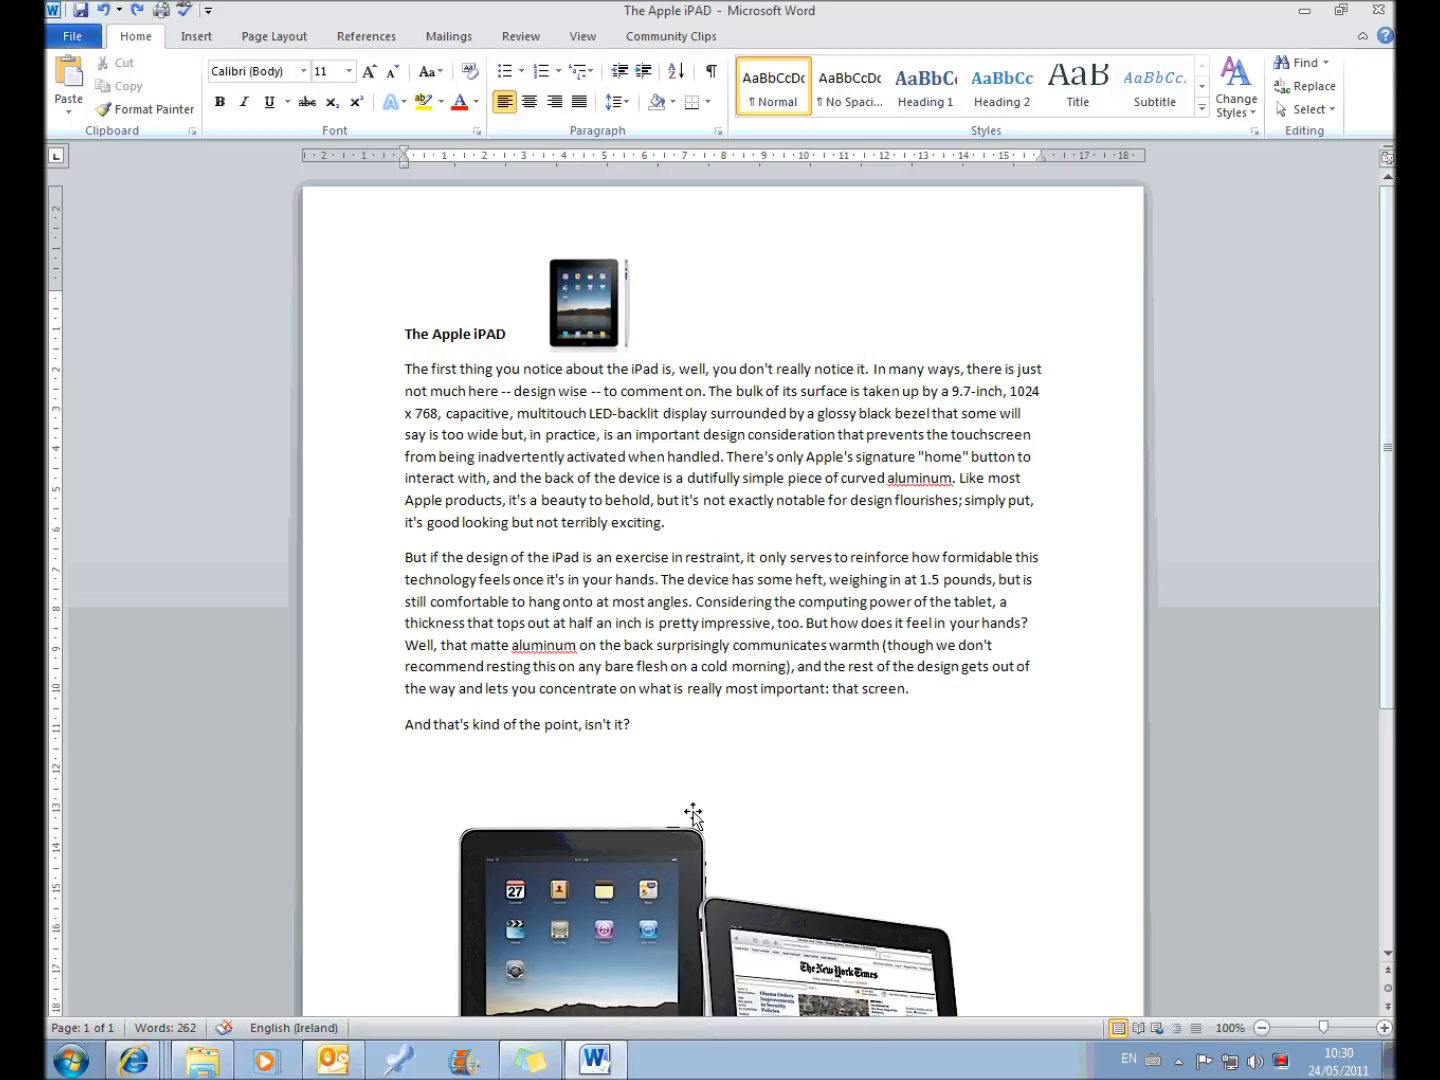
{"action": "left_click", "coordinate": [1301, 67]}
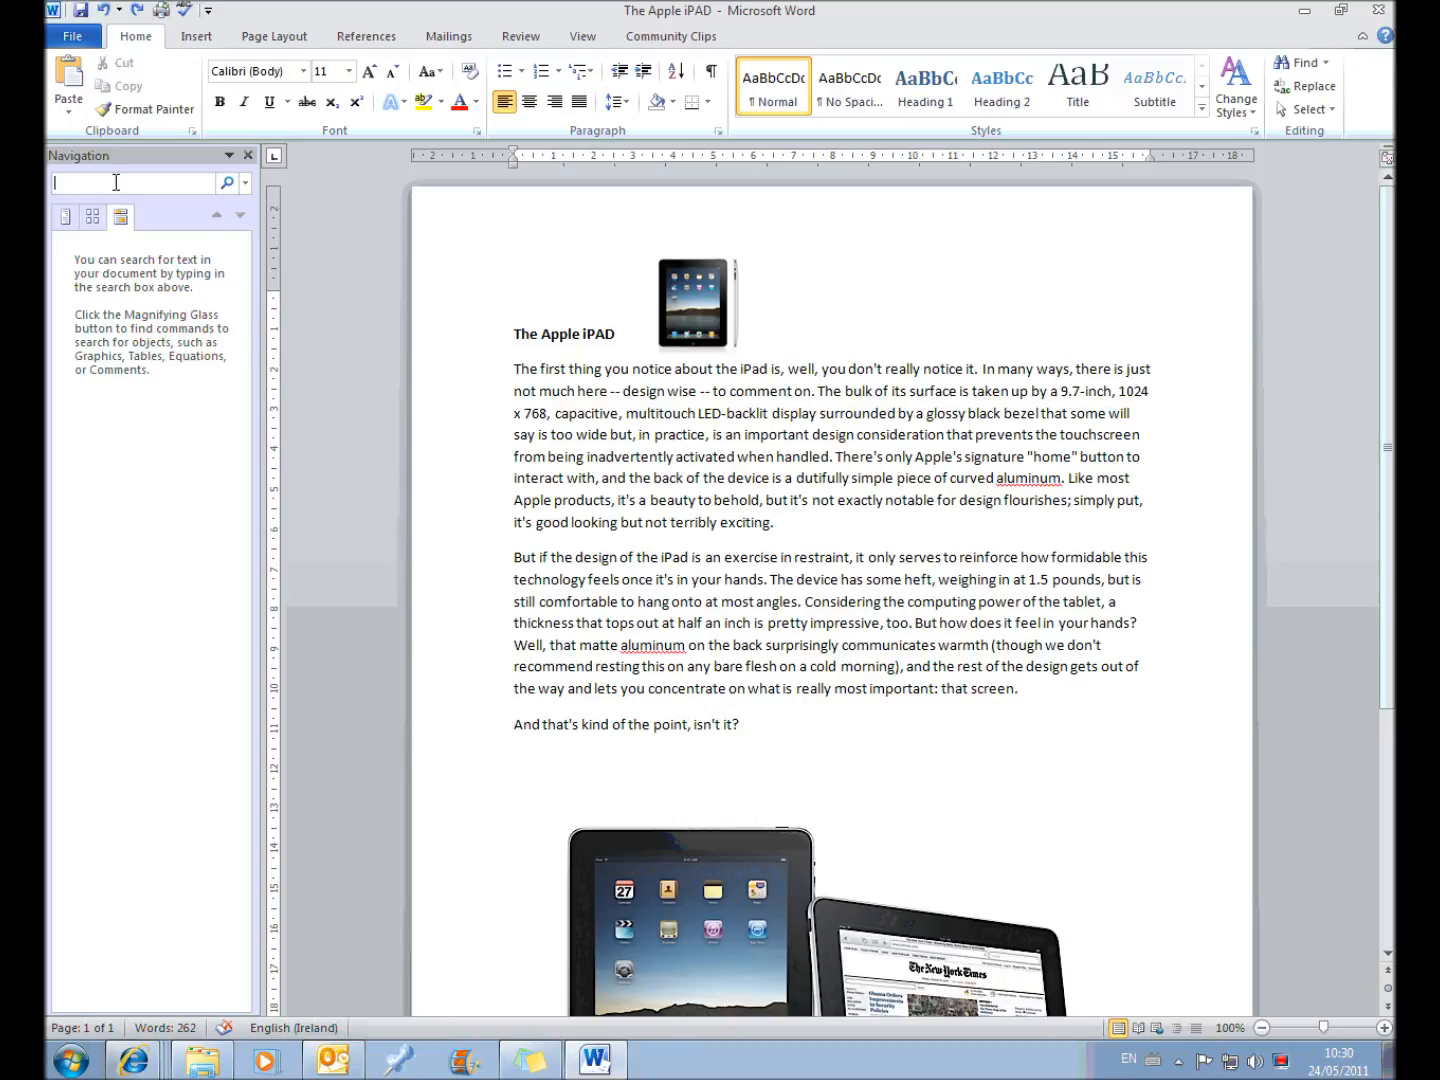
{"action": "type", "text": "a"}
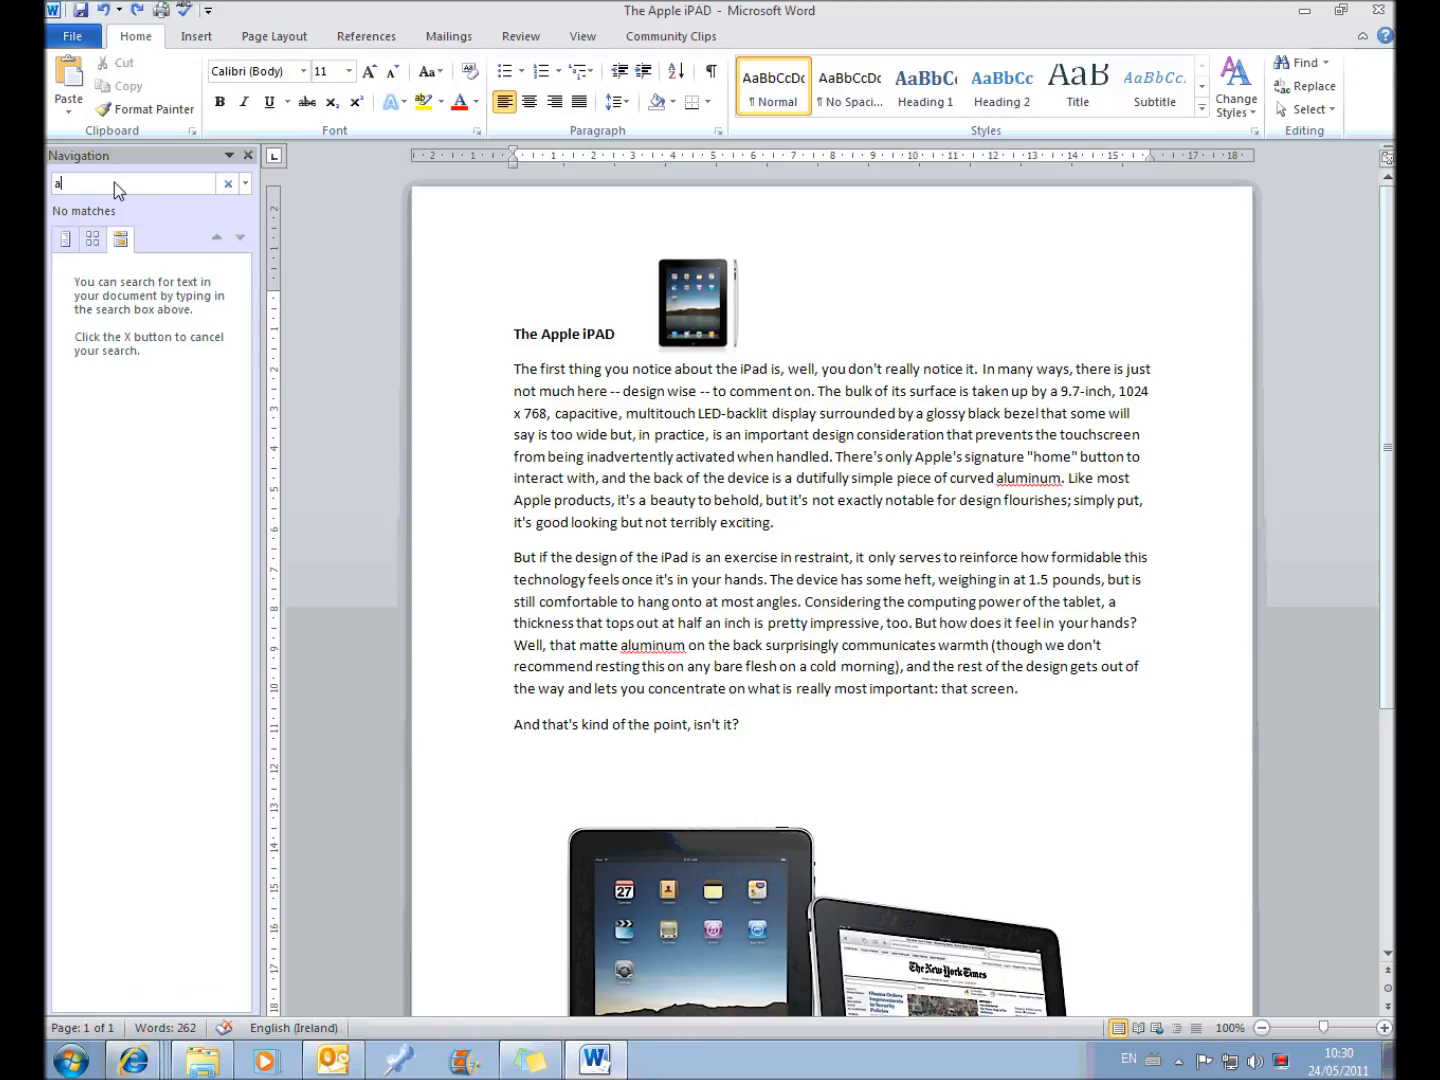
{"action": "type", "text": "luminum"}
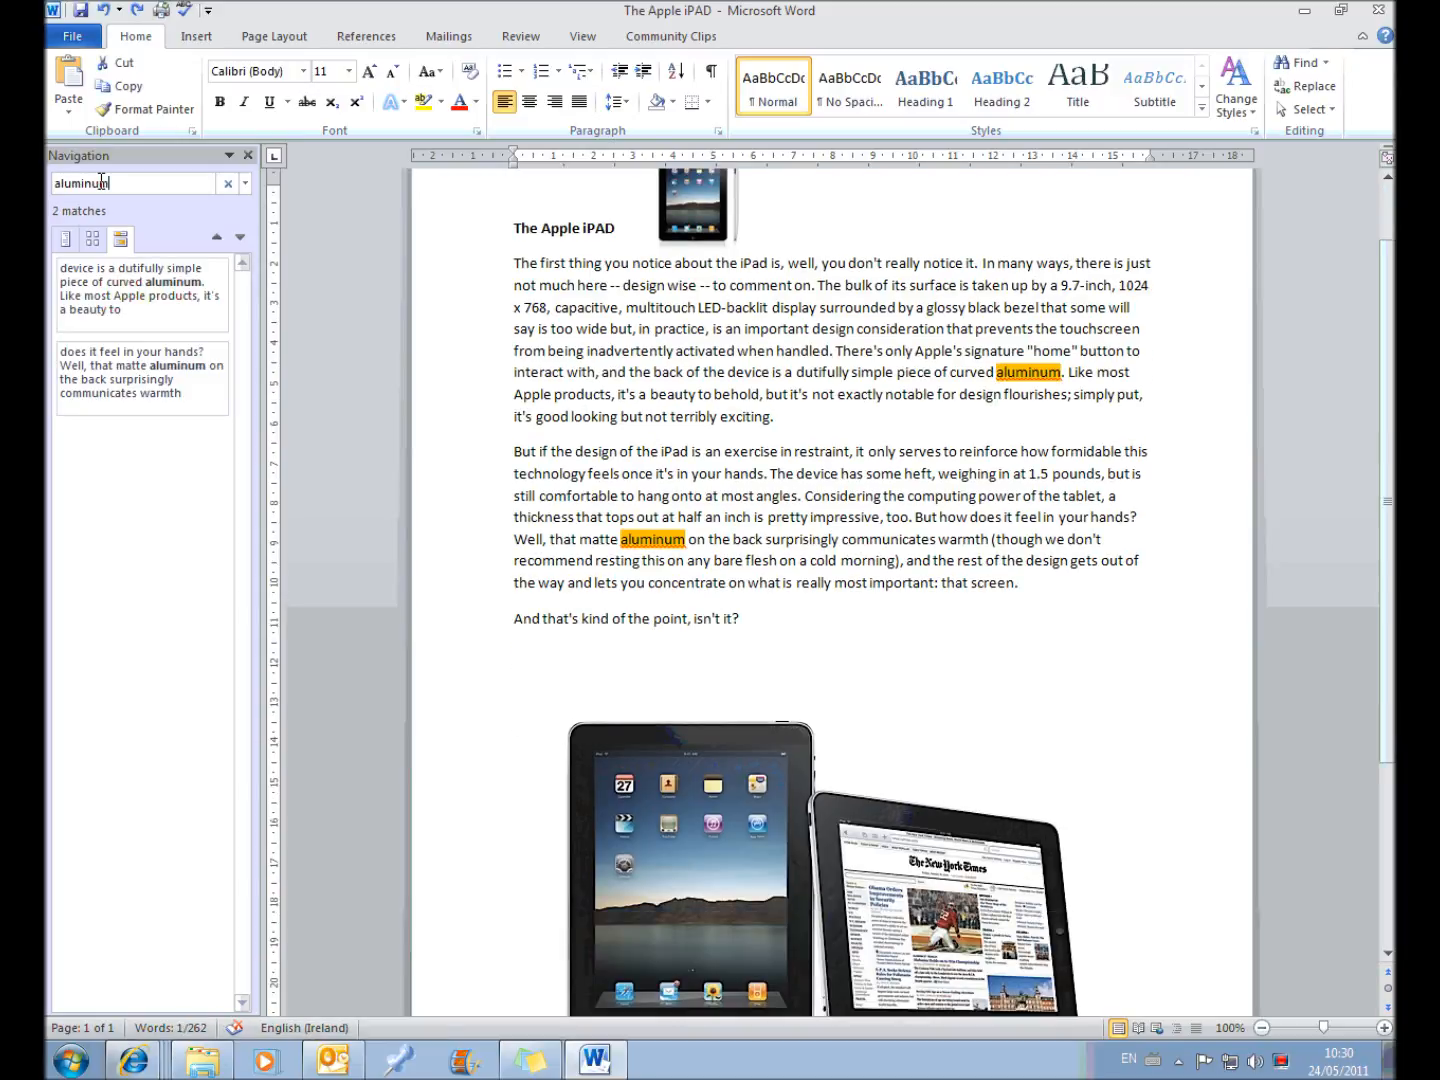
Step: Replace the single "aluminum" in the second paragraph with "aluminium" and continue the search from the beginning of the document
{"action": "left_click", "coordinate": [1305, 88]}
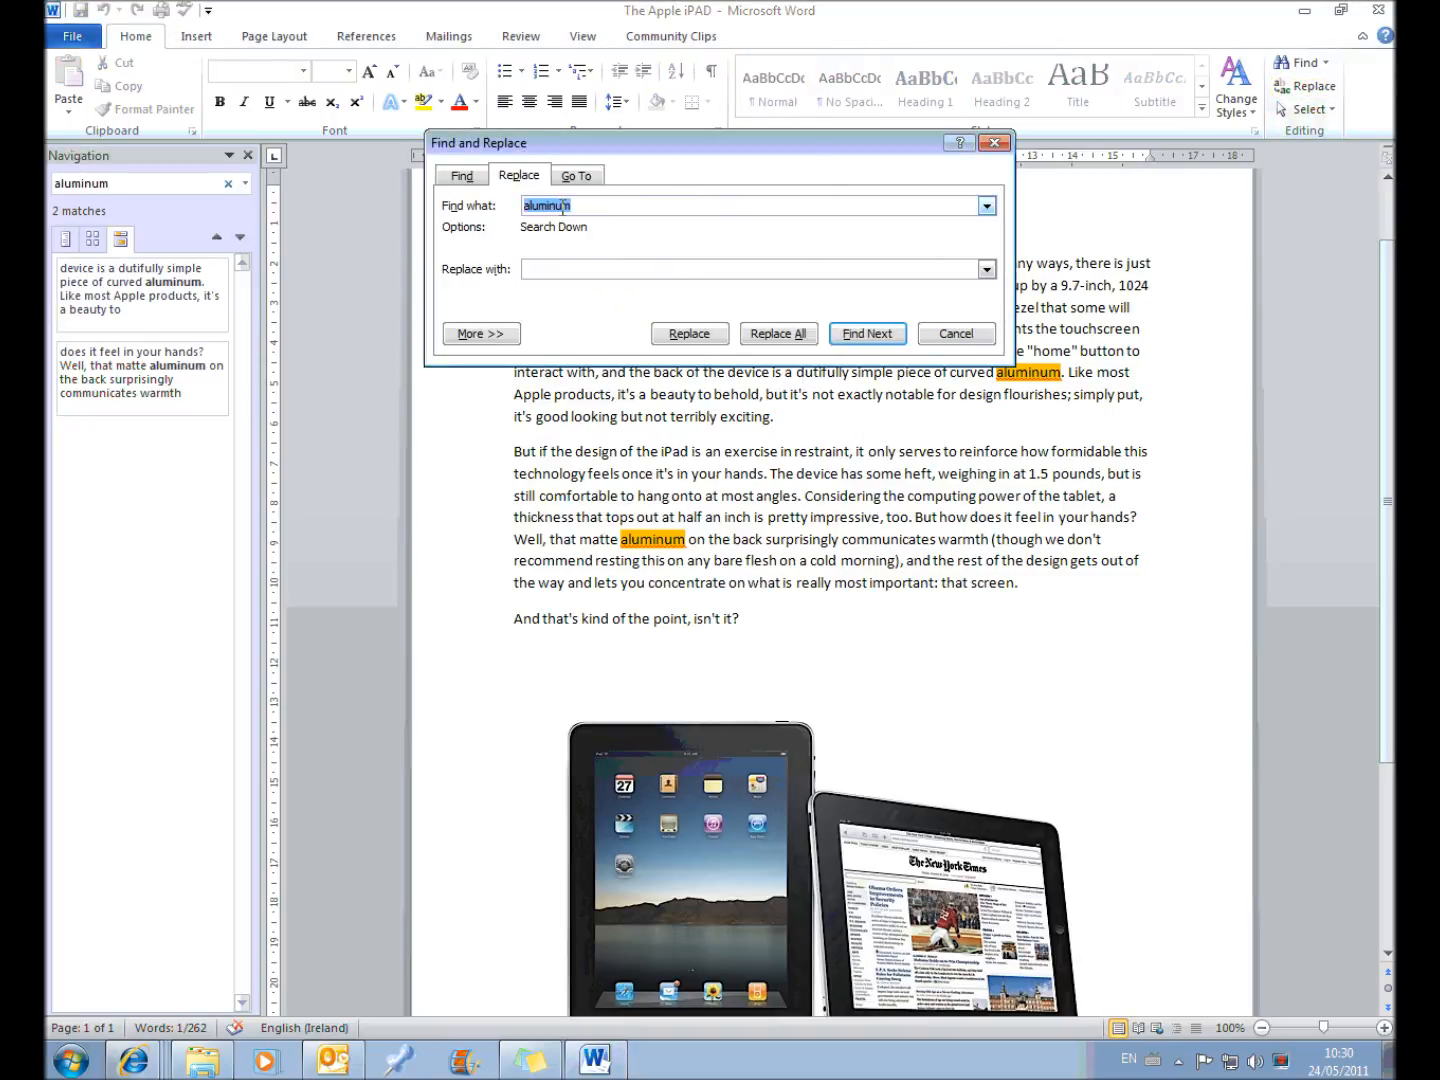
{"action": "left_click", "coordinate": [544, 266]}
{"action": "type", "text": "aluminium"}
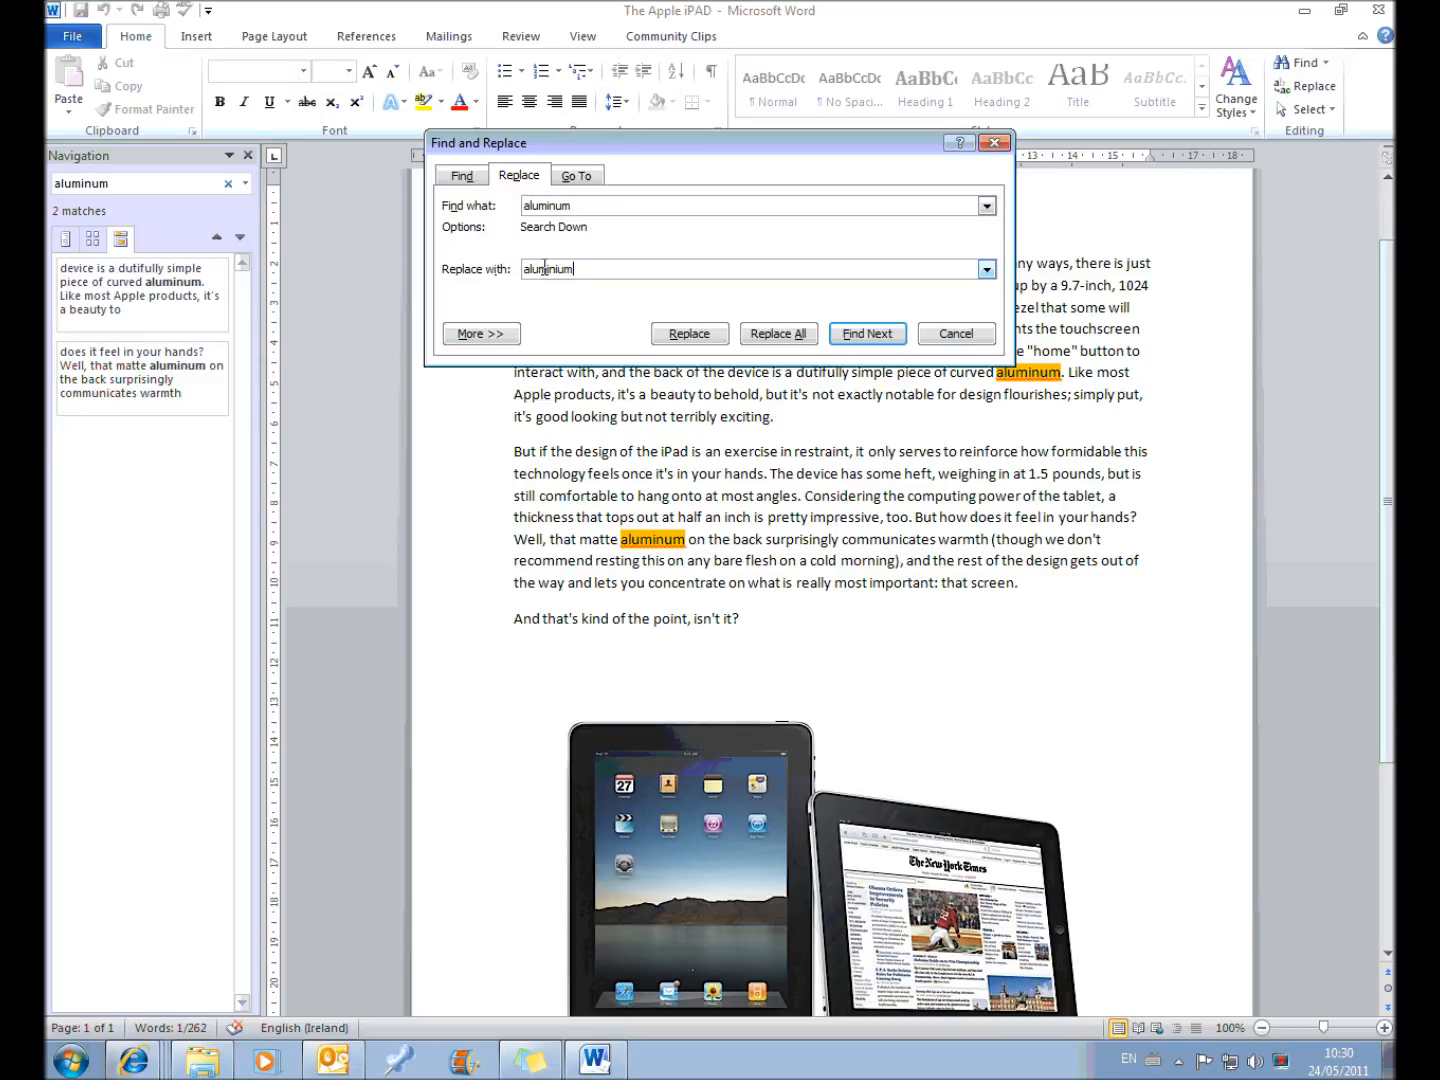
{"action": "left_click", "coordinate": [862, 336]}
{"action": "left_click", "coordinate": [681, 338]}
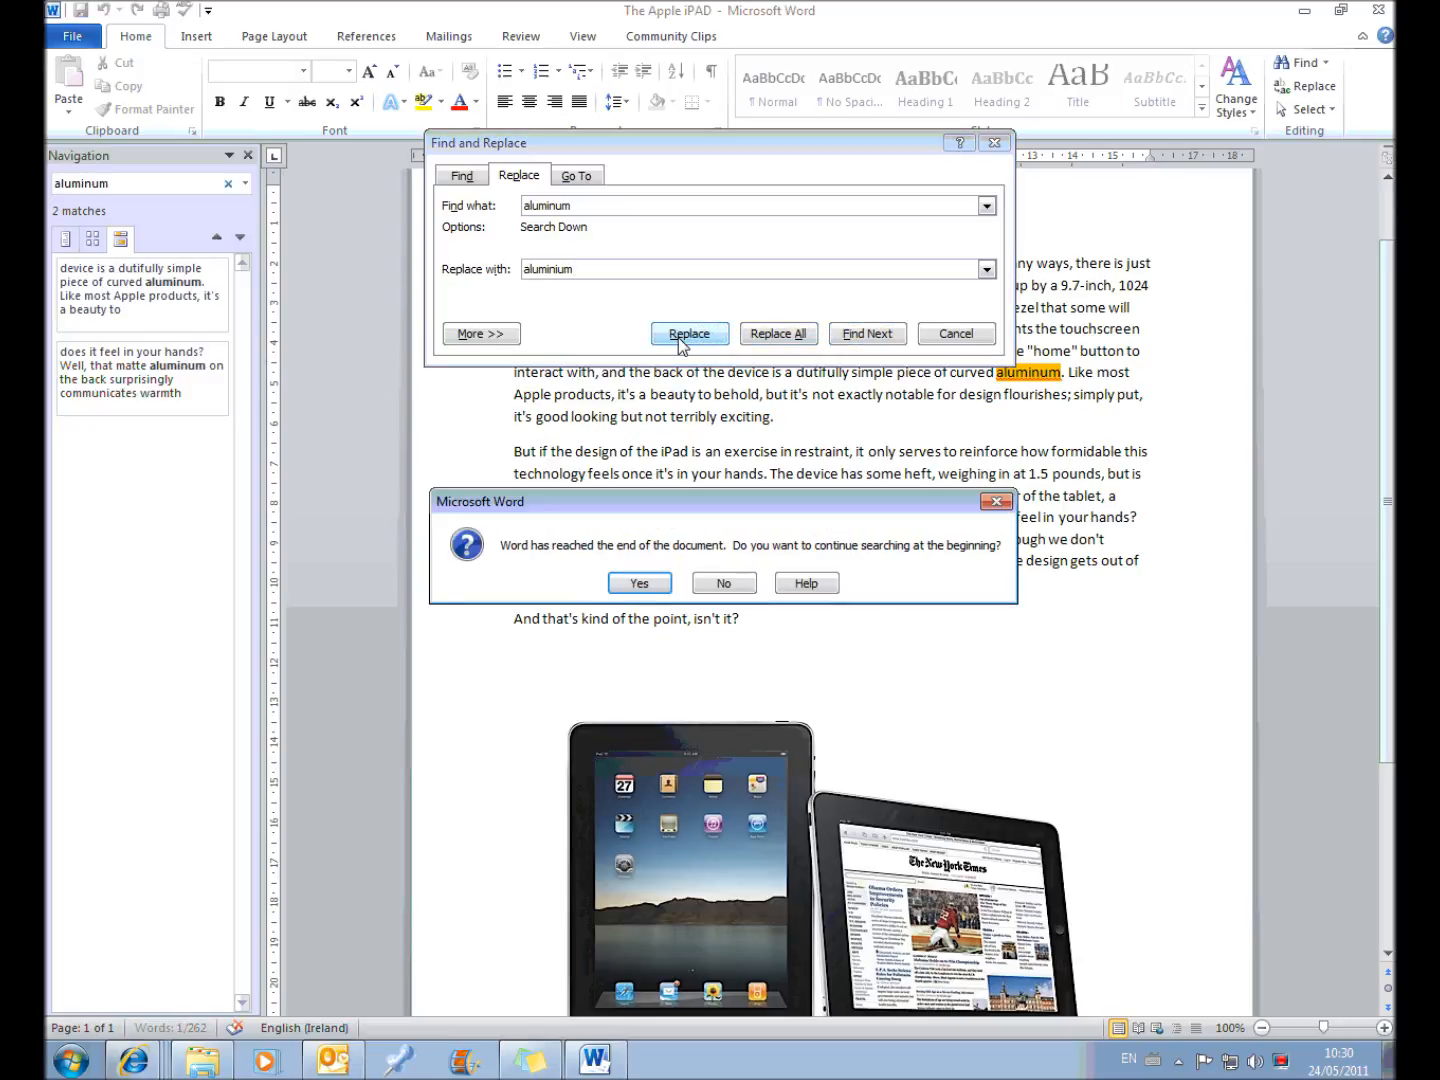
{"action": "left_click", "coordinate": [640, 586]}
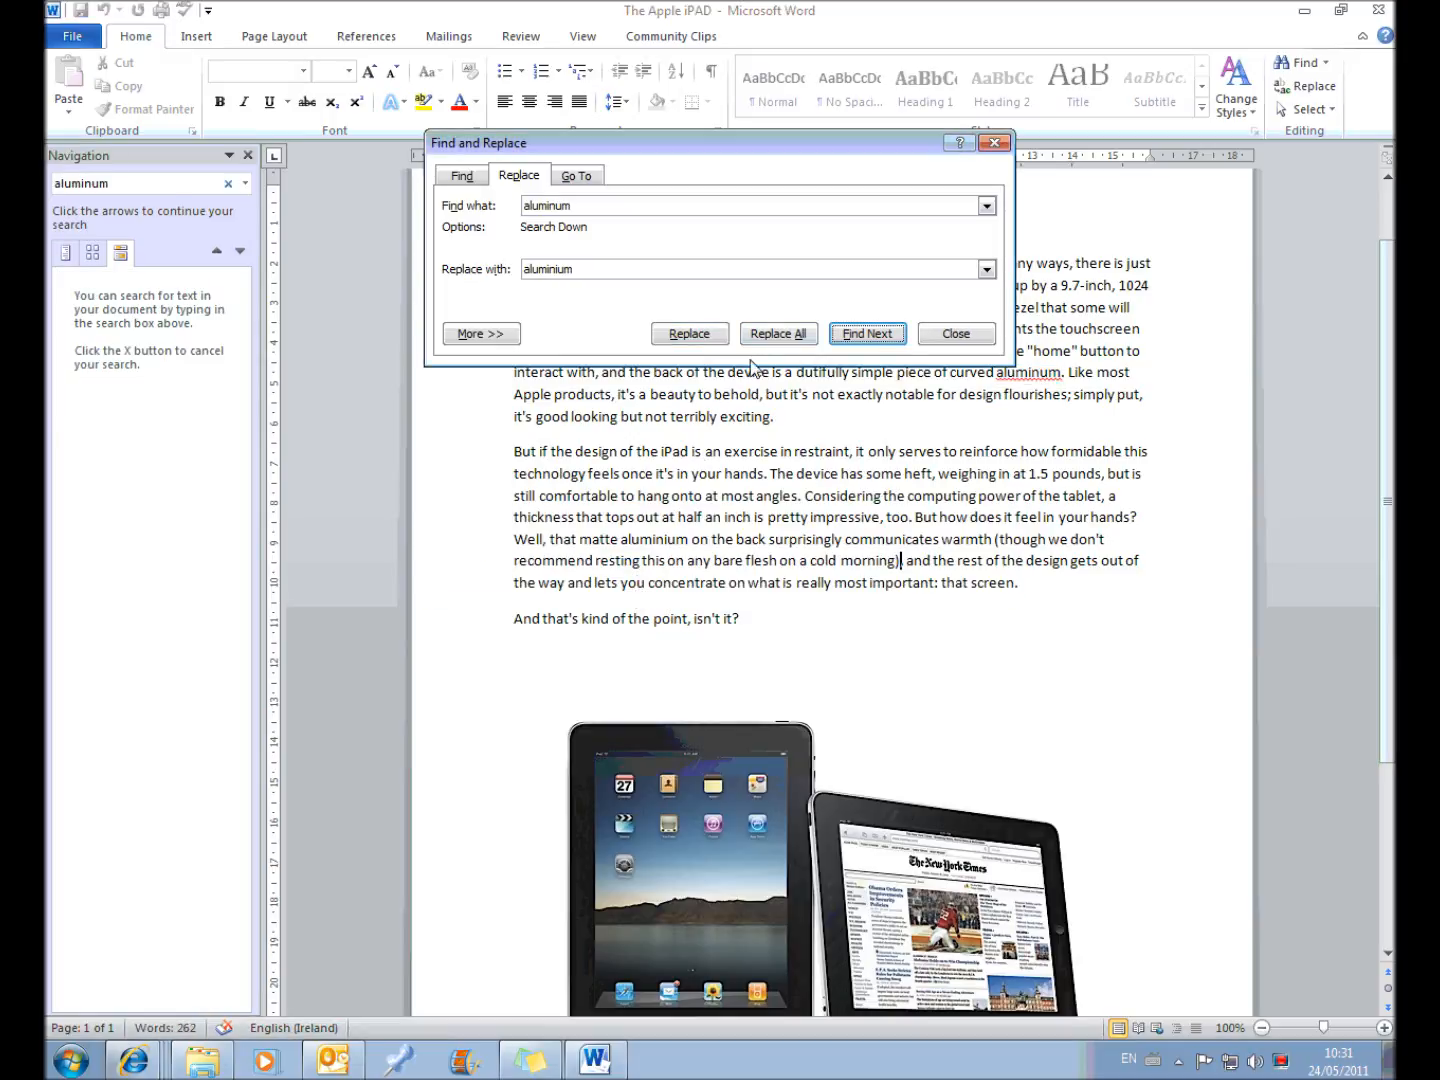
Step: Replace all remaining occurrences of "aluminum" with "aluminium", including those from the start of the document, and close Find and Replace
{"action": "left_click", "coordinate": [780, 336]}
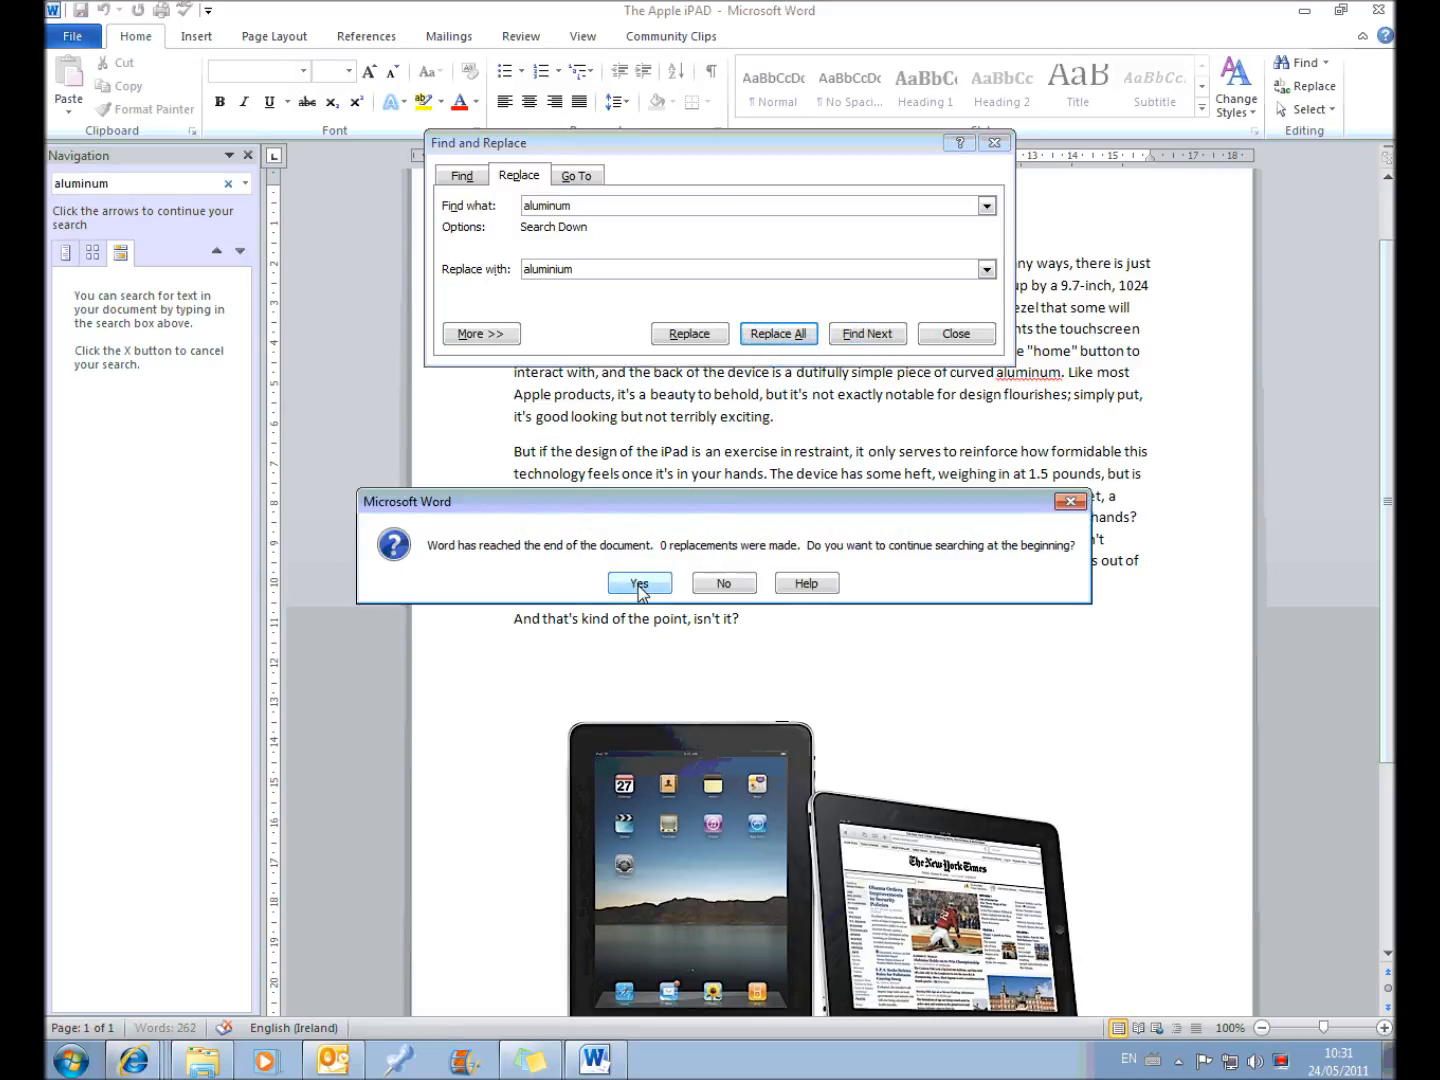
{"action": "left_click", "coordinate": [640, 587]}
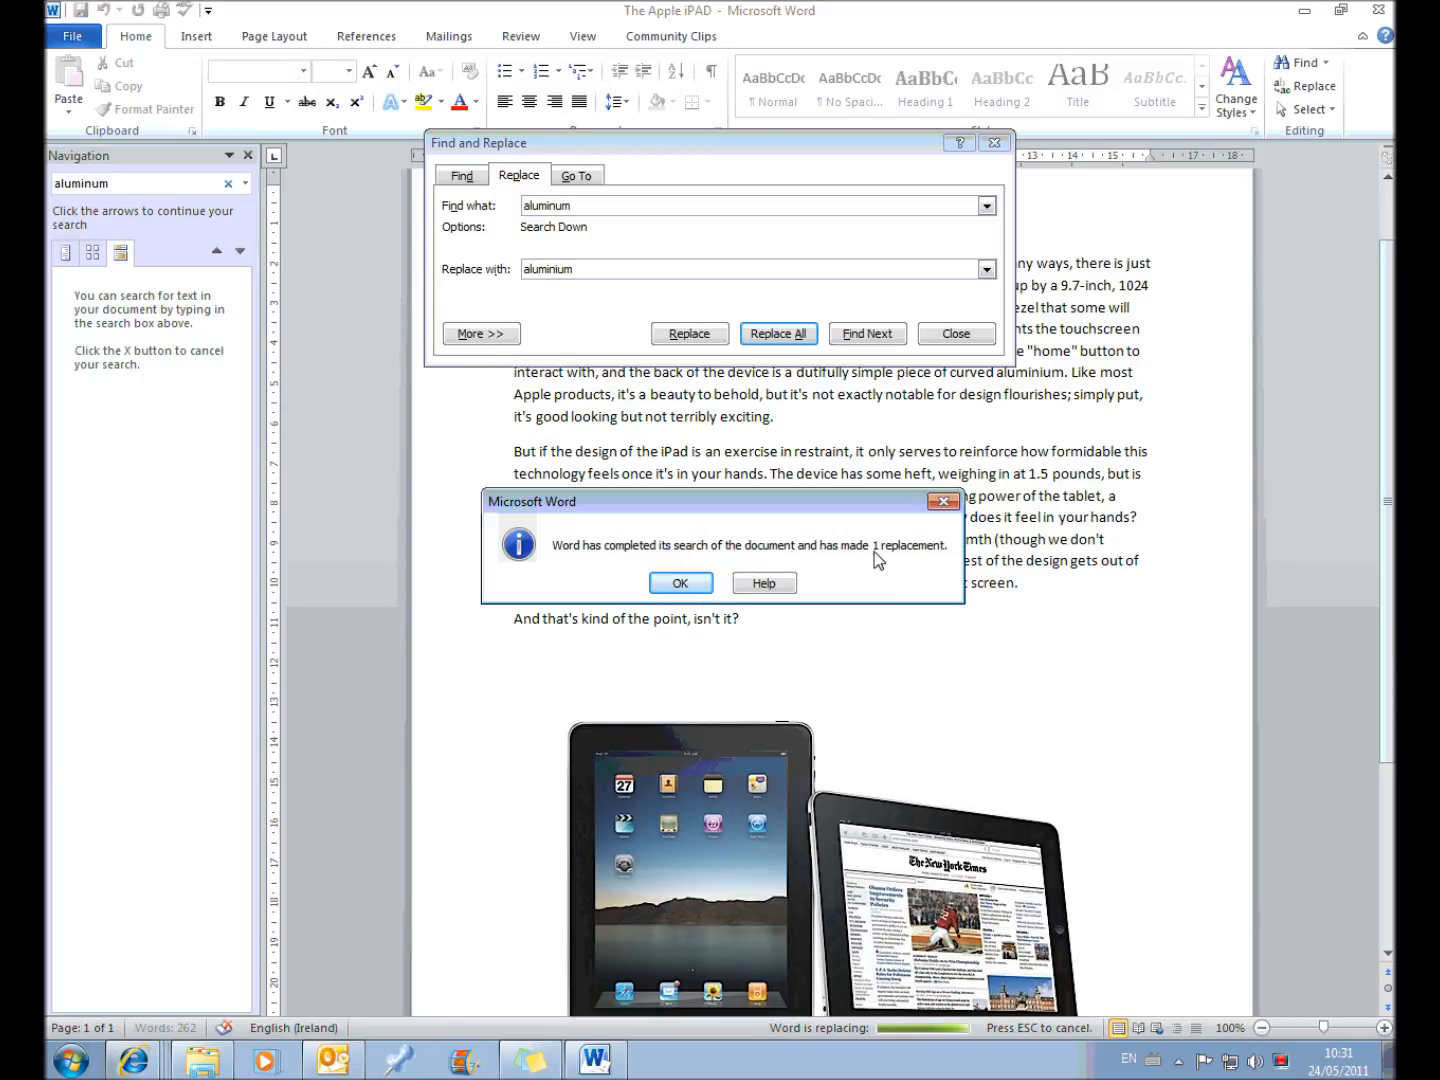
{"action": "left_click", "coordinate": [679, 583]}
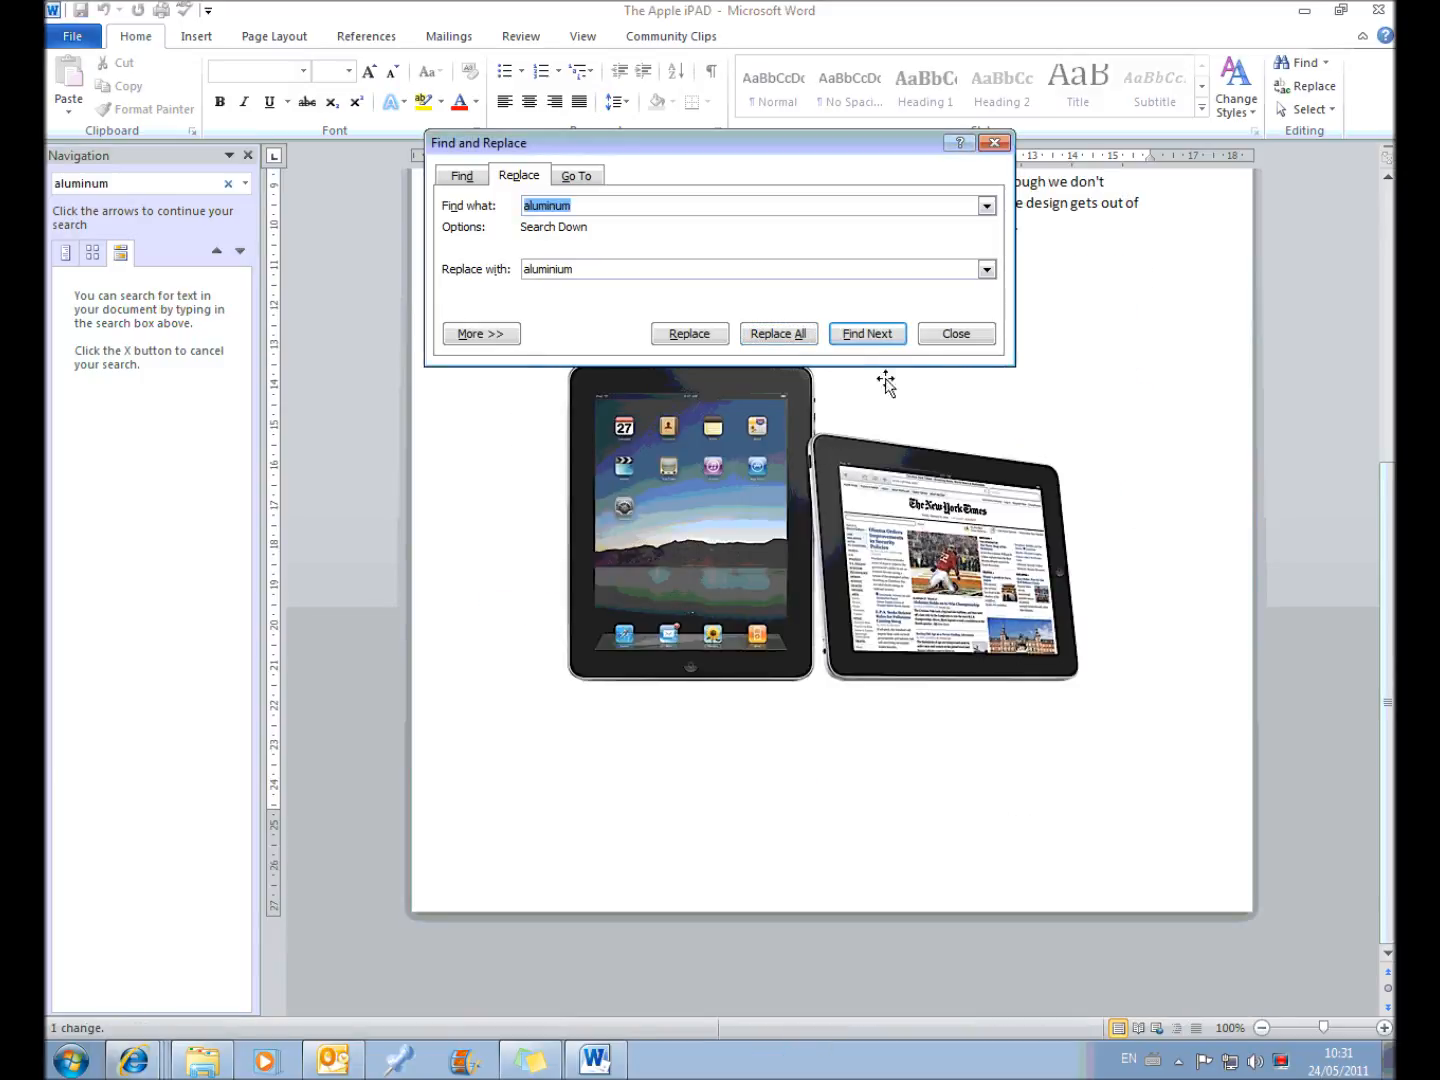
{"action": "left_click", "coordinate": [955, 333]}
Step: Place the cursor at the end of the last sentence and close the Navigation search pane
{"action": "left_click", "coordinate": [945, 491]}
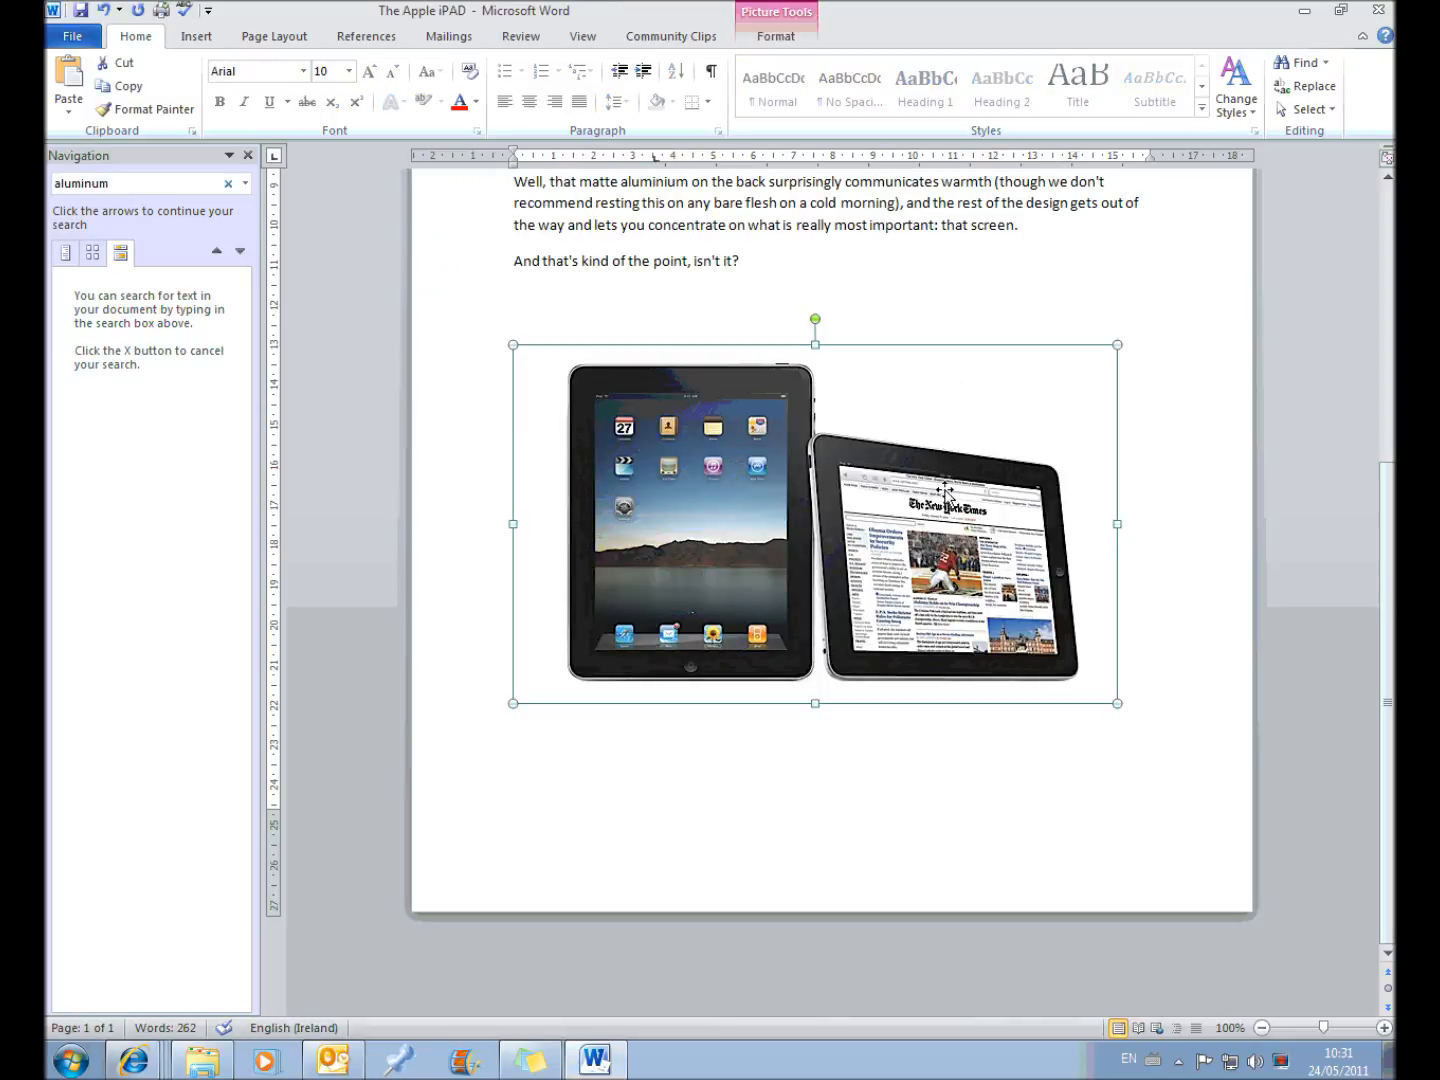
{"action": "left_click", "coordinate": [1118, 258]}
{"action": "scroll", "coordinate": [1111, 350], "scroll_direction": "up", "scroll_amount": 8}
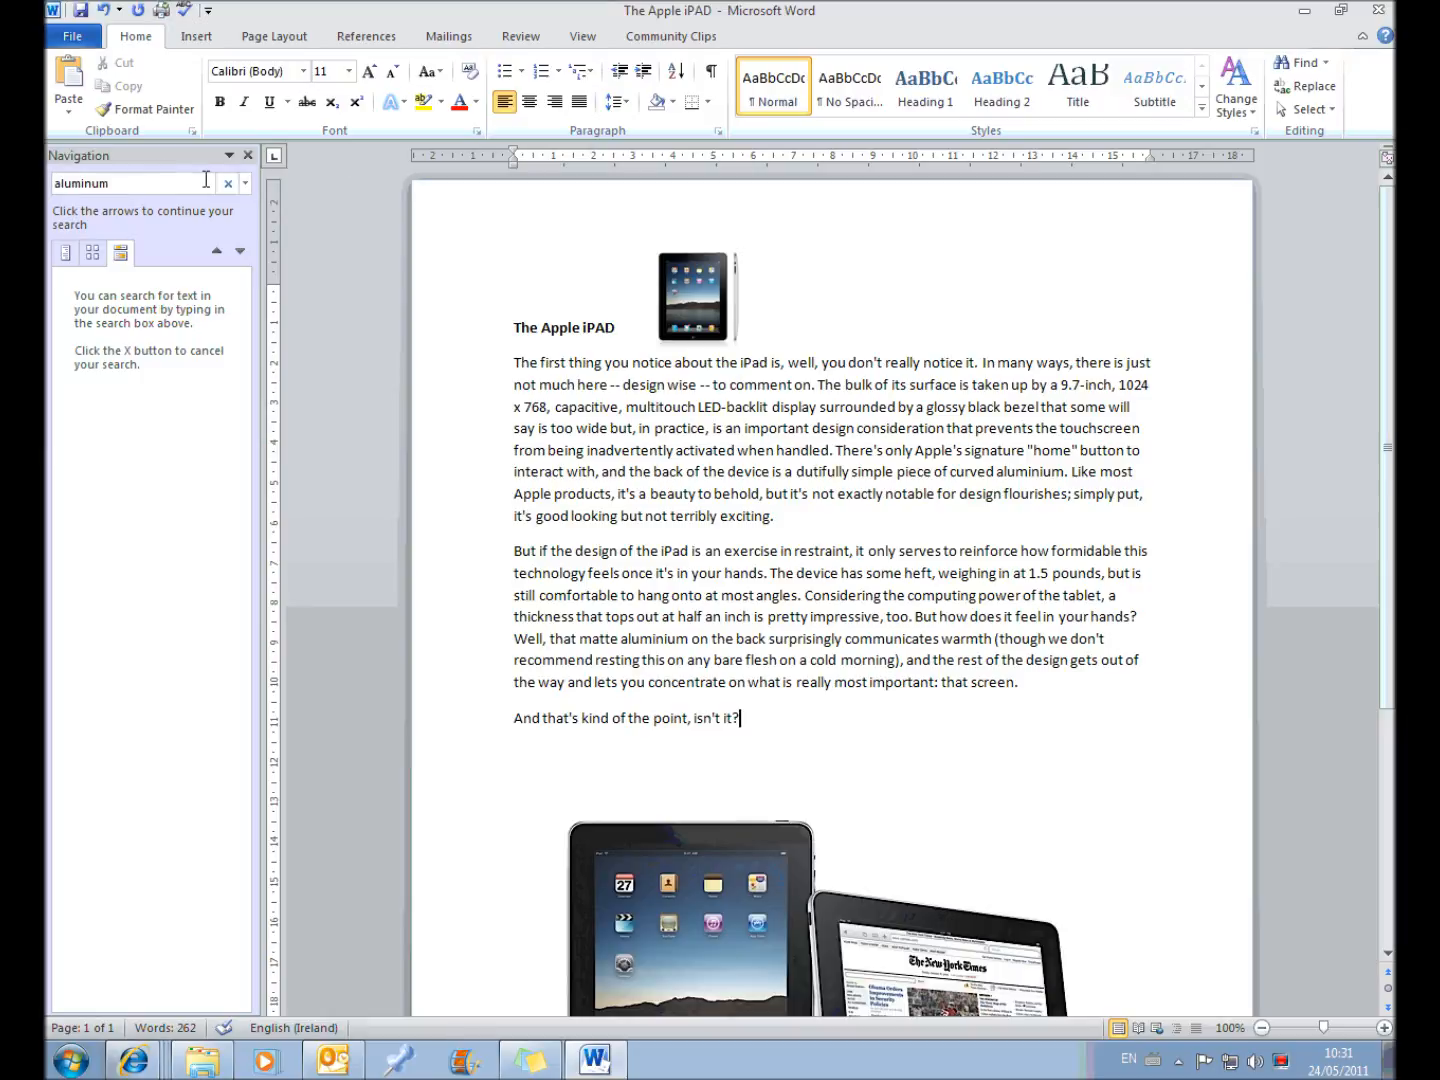
{"action": "left_click", "coordinate": [247, 158]}
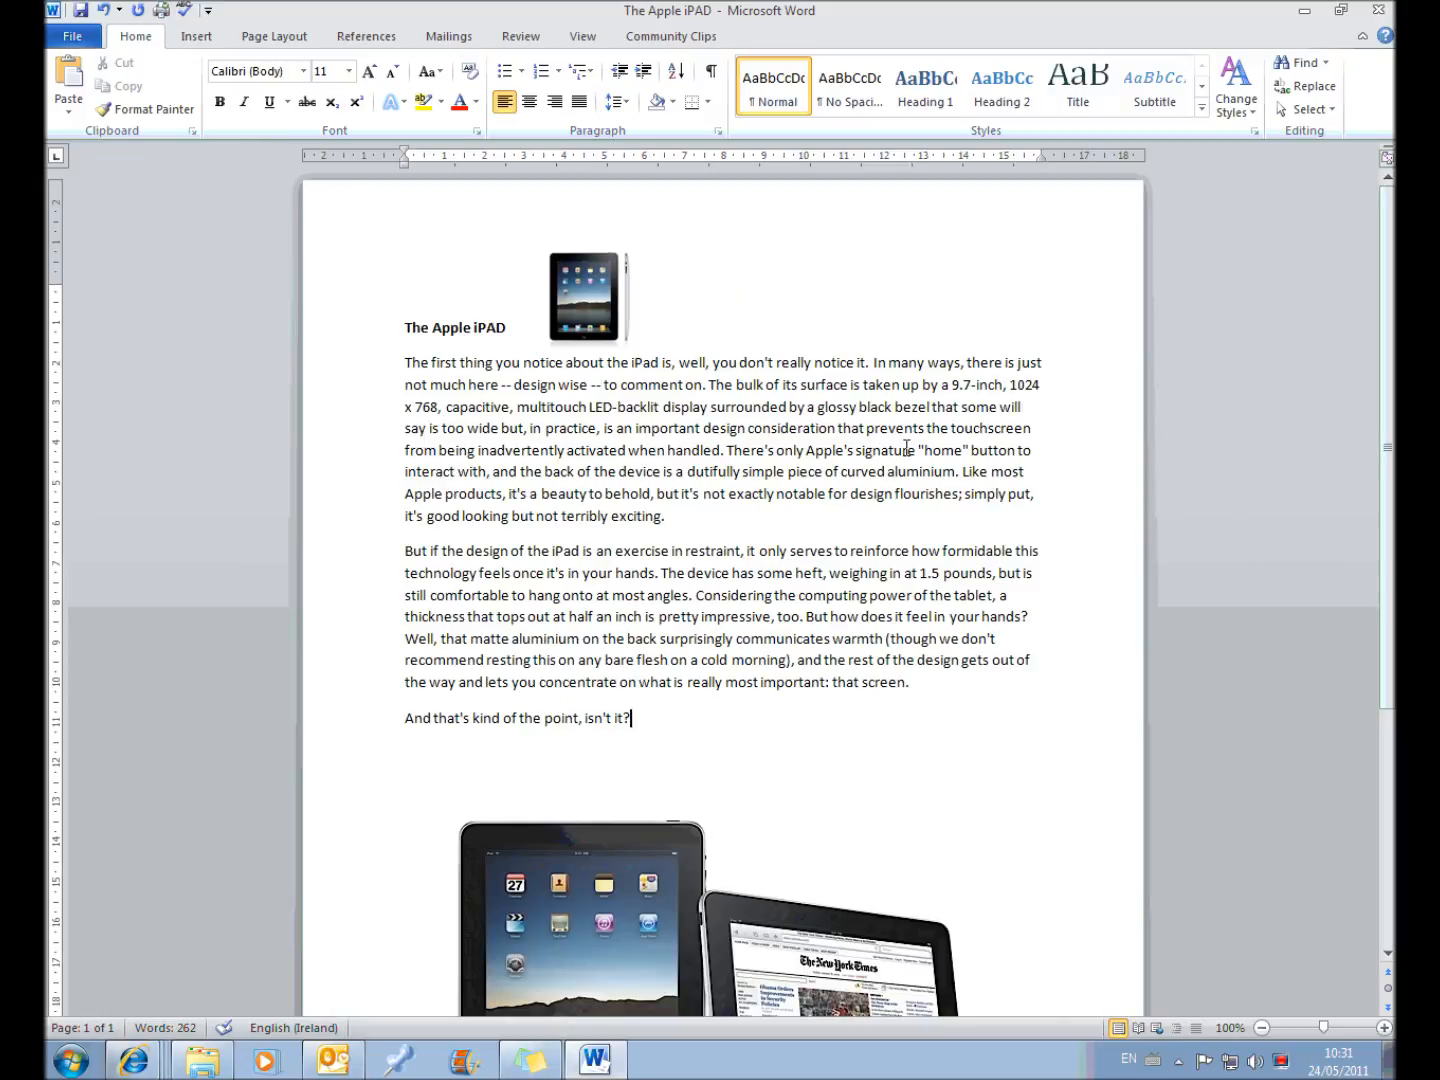